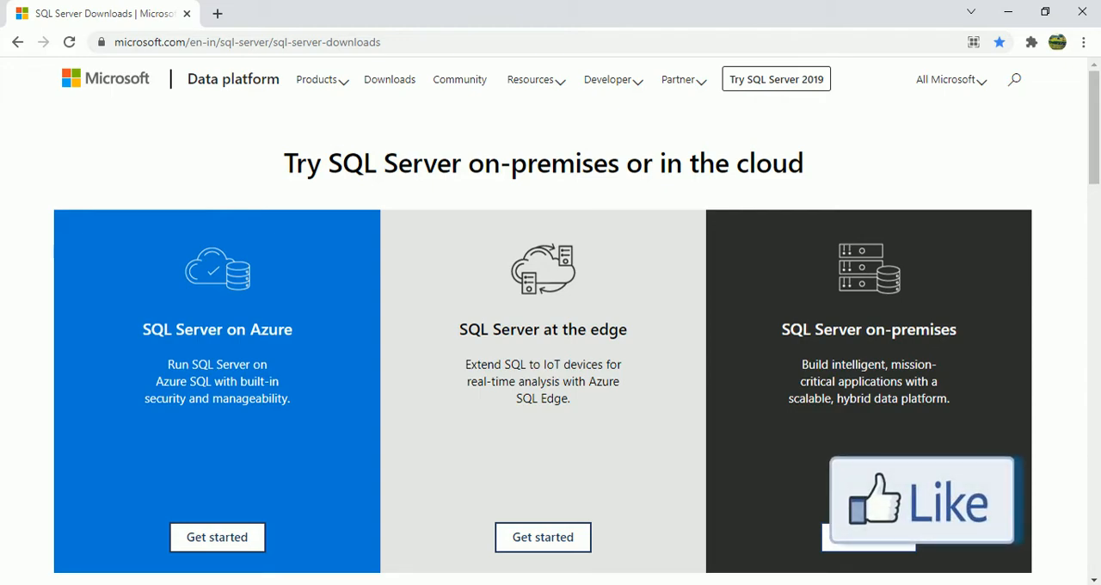
Download the free SQL Server 2019 Developer edition installer from Microsoft's SQL Server downloads page.
left_click_drag(408, 44, 36, 44)
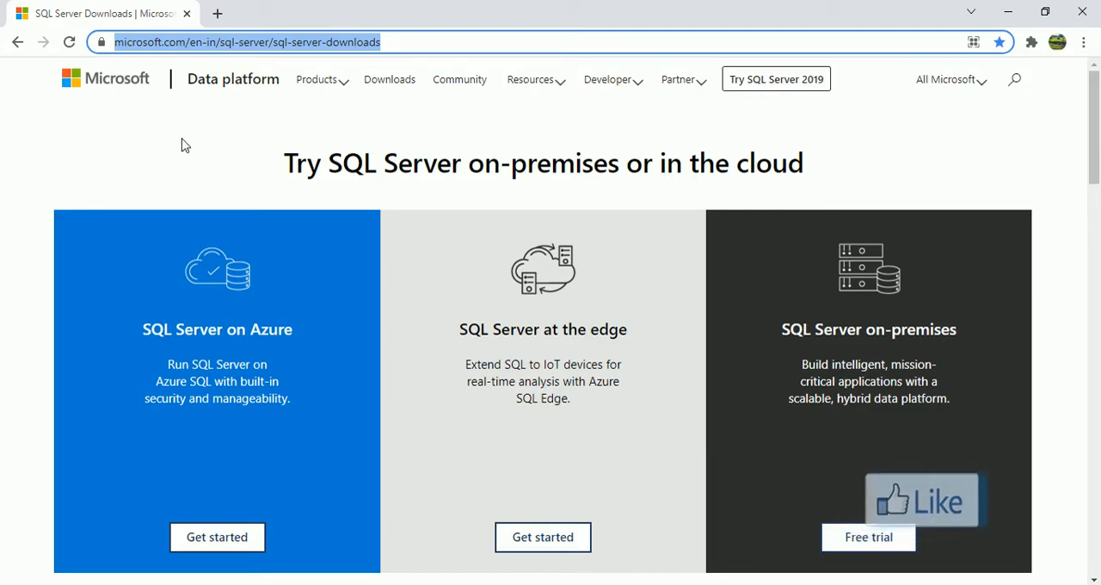
scroll(373, 278, "down", 3)
scroll(387, 292, "down", 3)
left_click(939, 264)
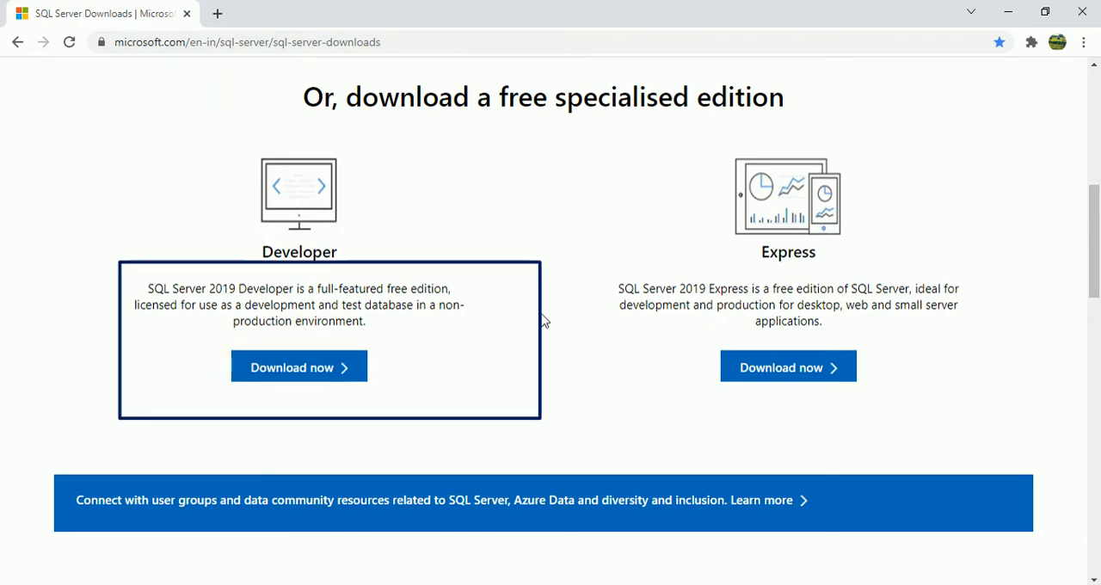
left_click(315, 372)
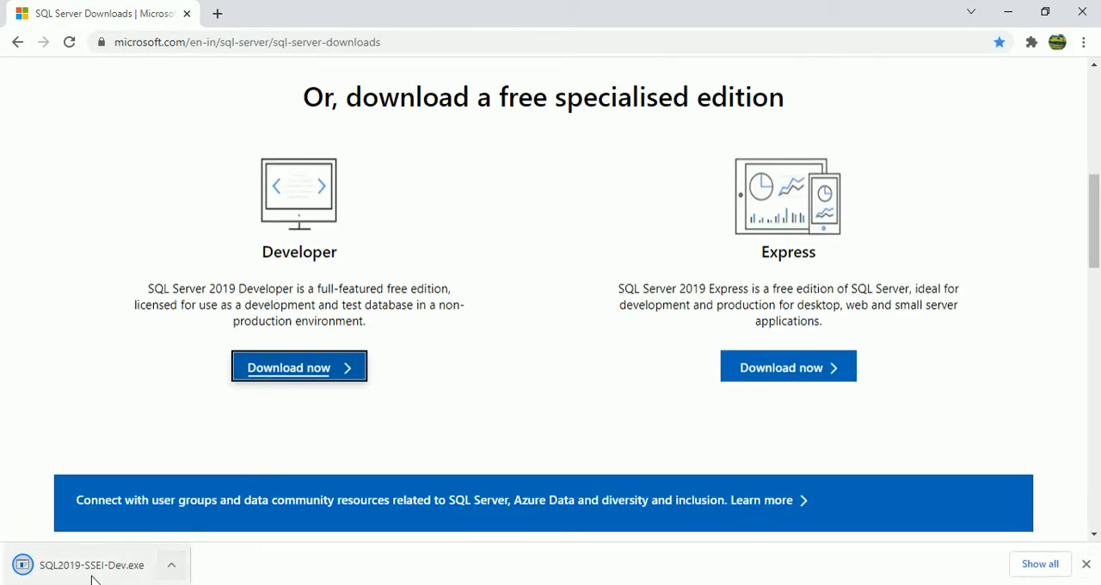
Show the downloaded SQL2019-SSEI-Dev.exe in its folder and launch it.
left_click(171, 567)
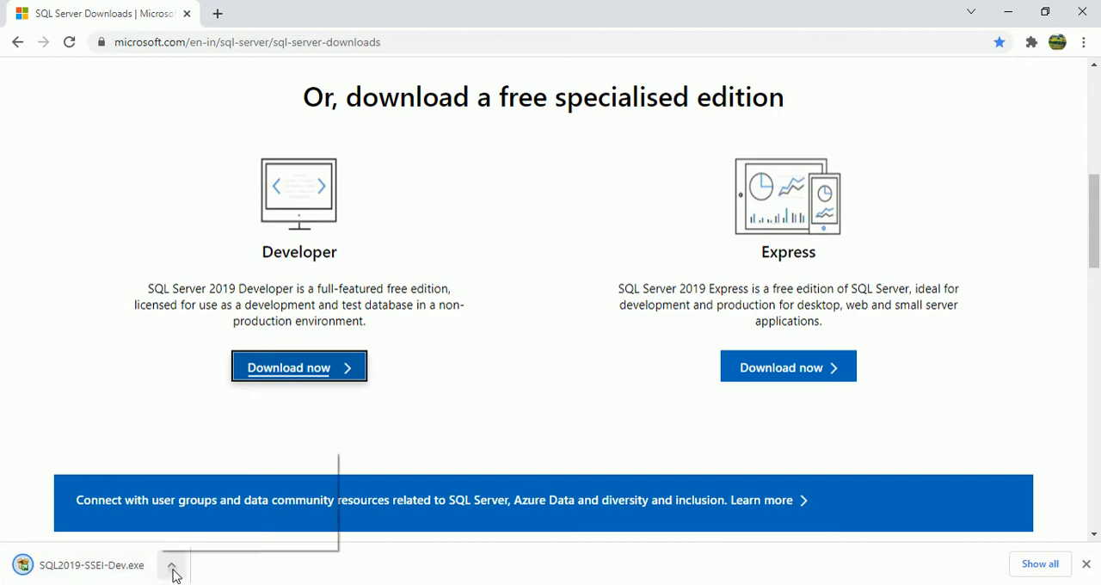
left_click(195, 518)
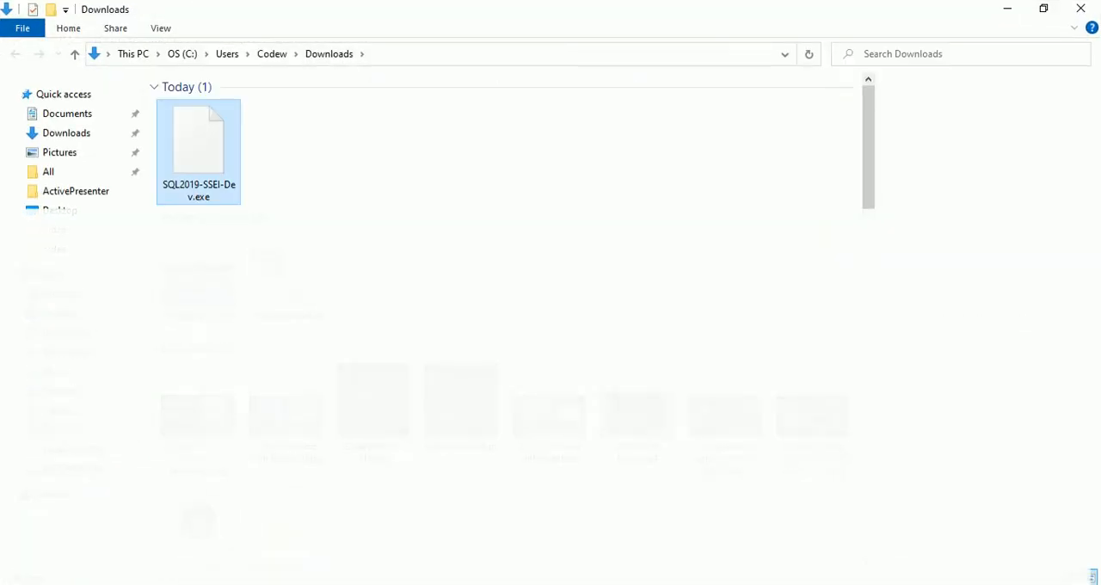
double_click(210, 146)
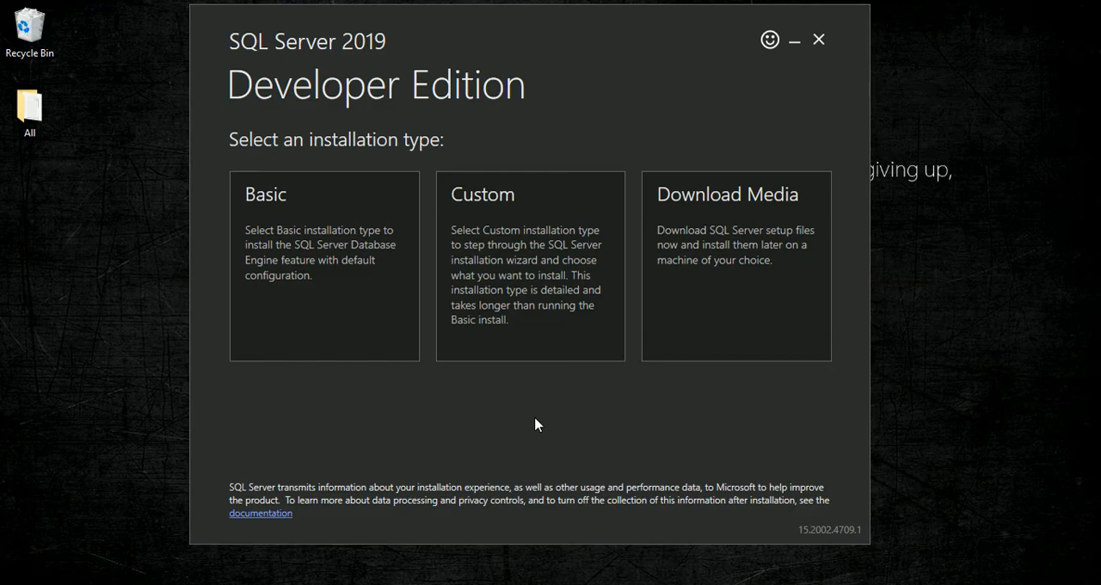
Run the Basic installation of SQL Server 2019 Developer, accepting the license terms and installing to C:\Program Files\Microsoft SQL Server.
left_click(336, 297)
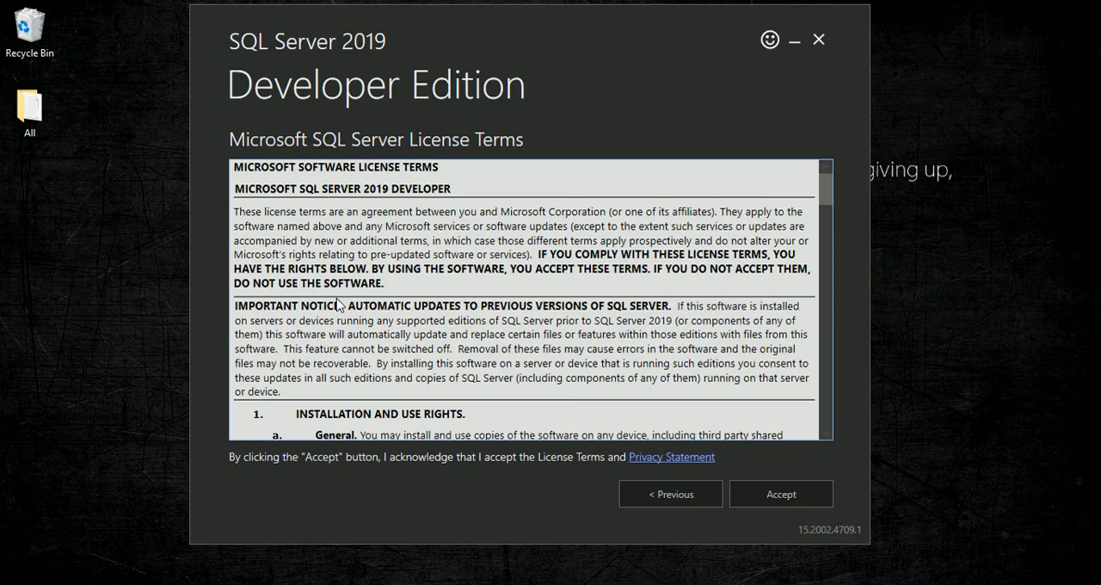
left_click(780, 499)
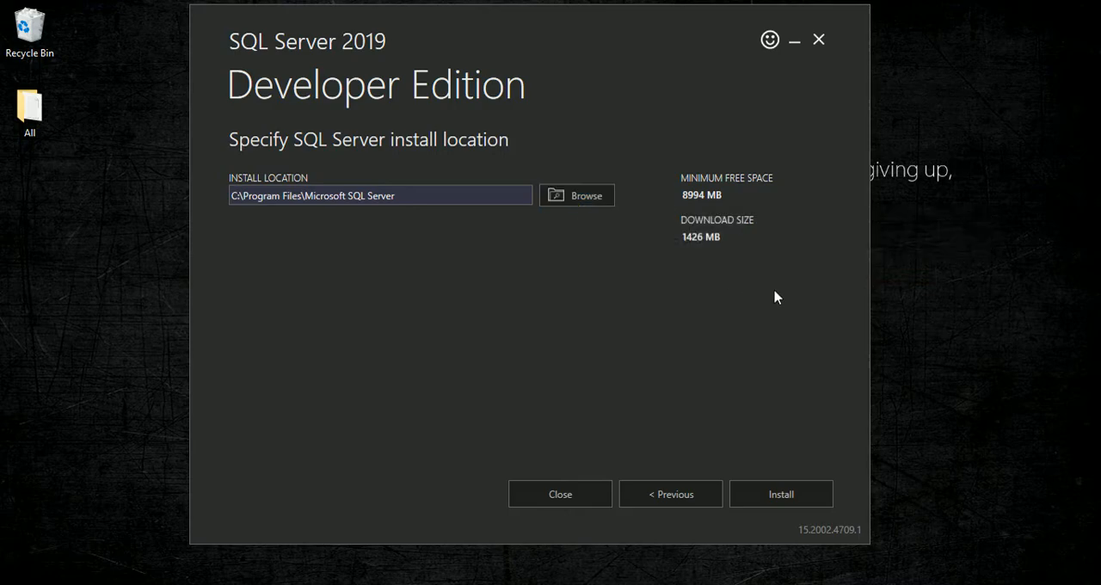
left_click_drag(690, 124, 714, 127)
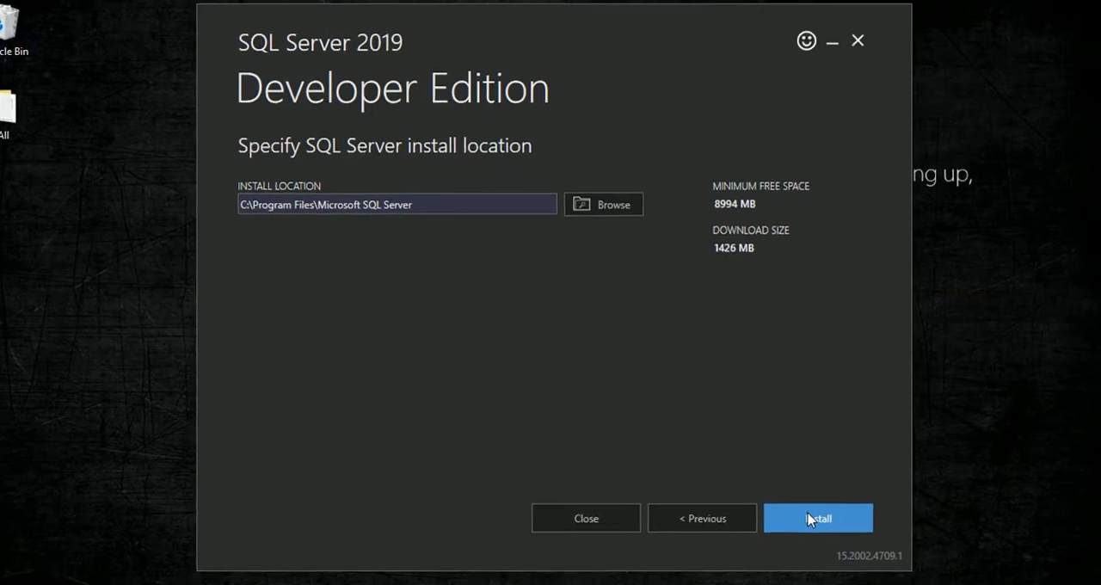
left_click(808, 516)
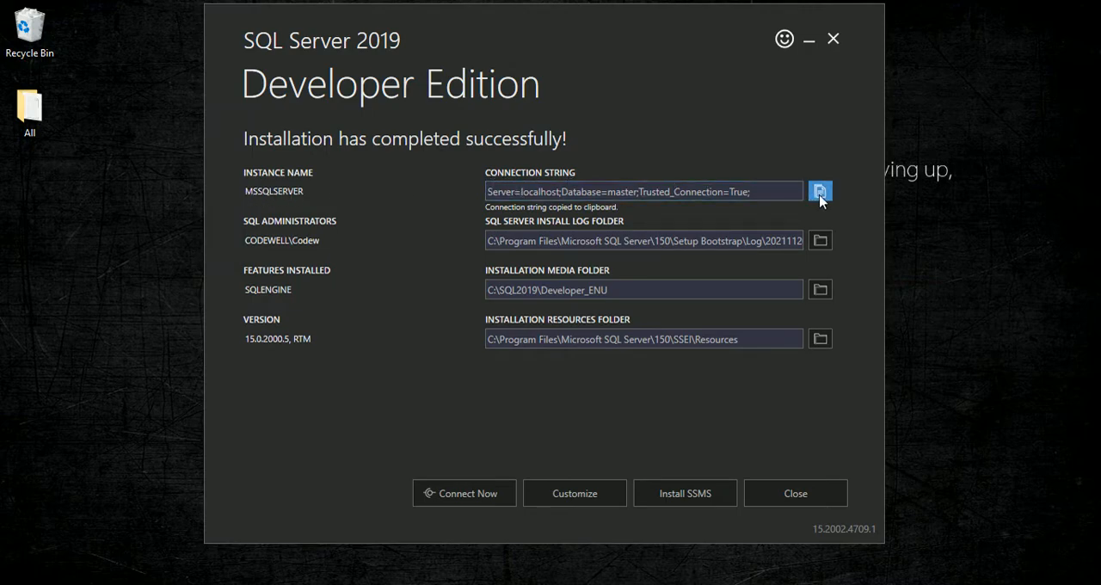
Switch to Notepad, paste the copied SQL Server connection string into the blank document, and minimize it.
left_click(640, 583)
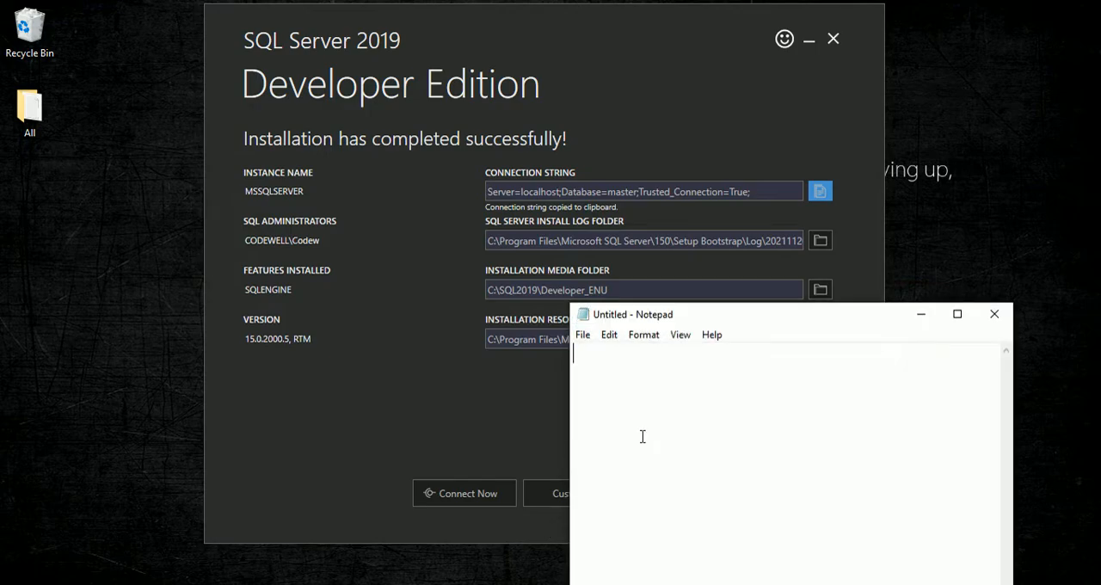
type("Server=localhost;Database=master;Trusted_Connection=True;")
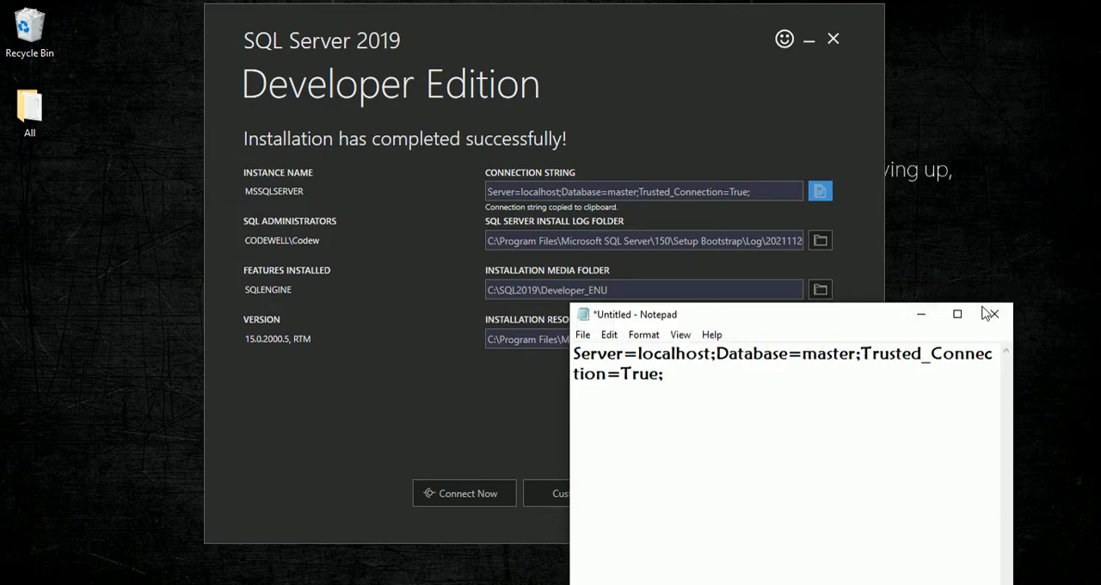
left_click(918, 314)
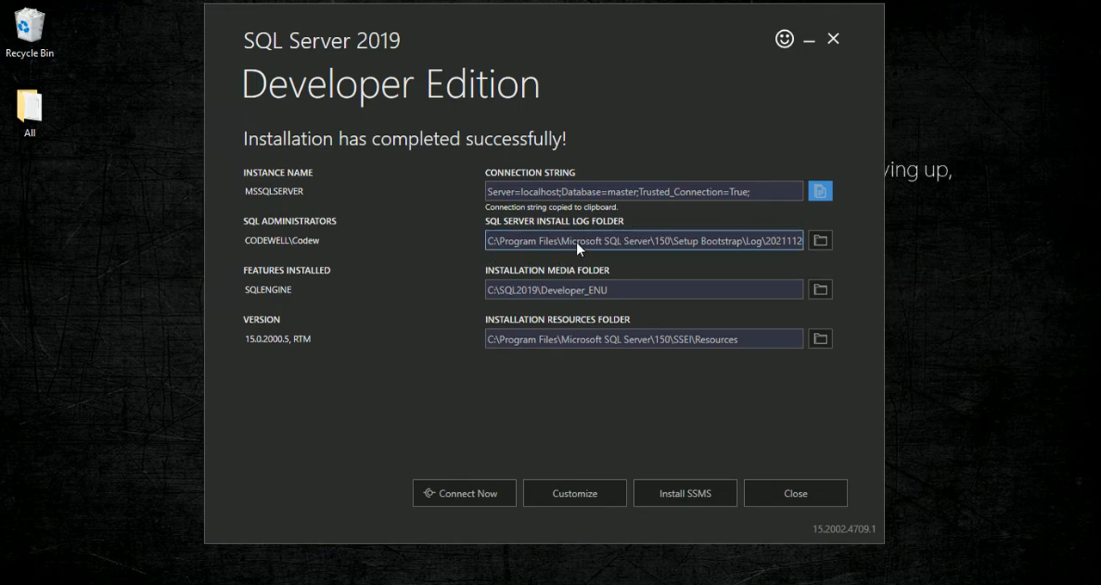
Copy the SQL Server install log folder's path into the Notepad document below the connection string, and close the folder.
left_click(822, 241)
left_click(669, 54)
key("ctrl+c")
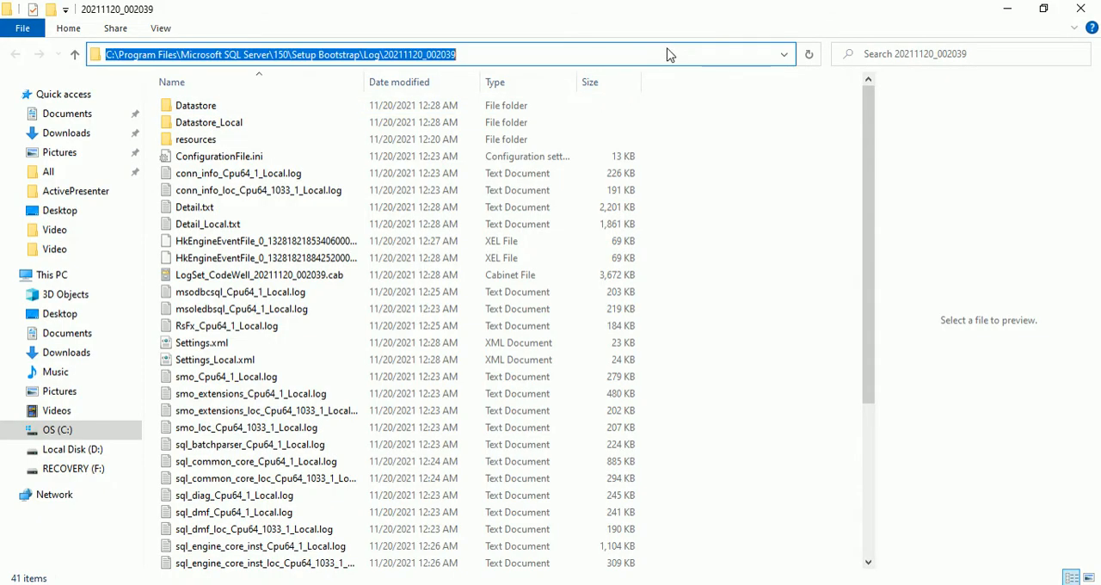
key("alt+Tab")
key("Return")
key("Return")
key("ctrl+v")
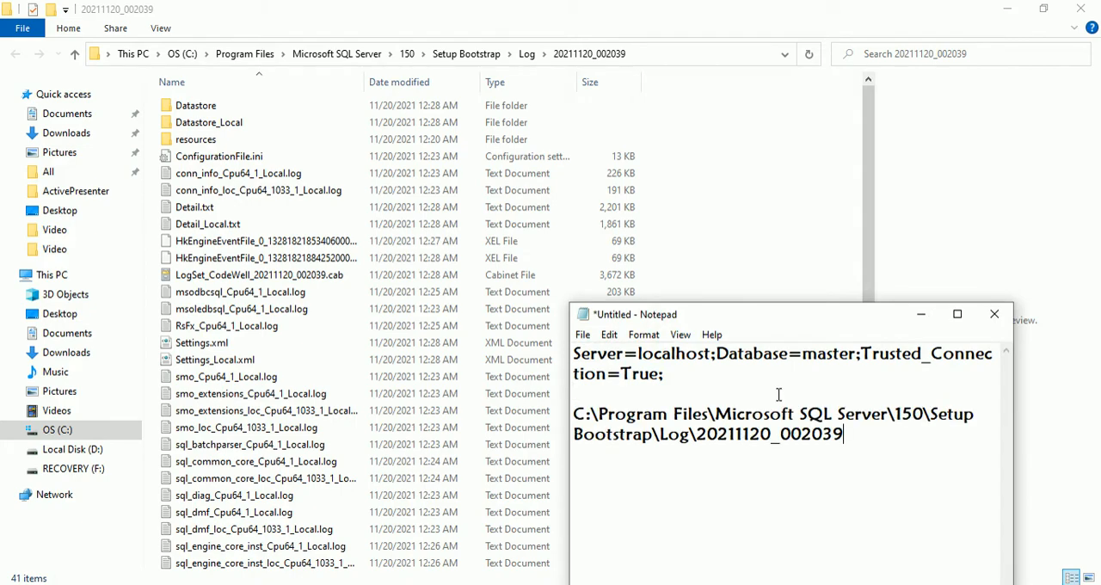
left_click(921, 315)
left_click(1080, 9)
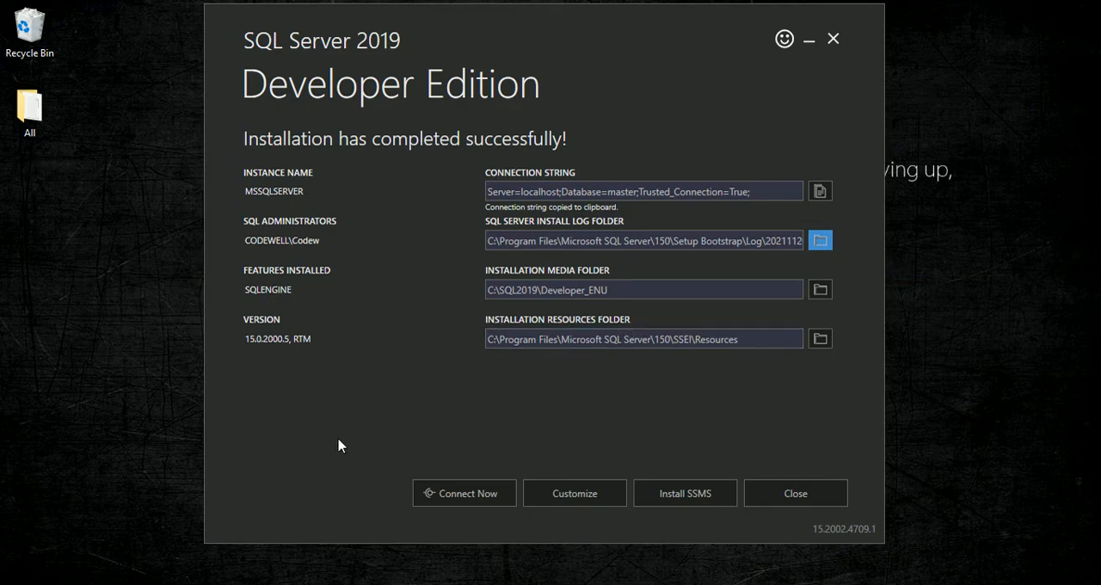
Test the connection to the installed instance with Connect Now, and dismiss the SQLCMD window.
left_click(472, 500)
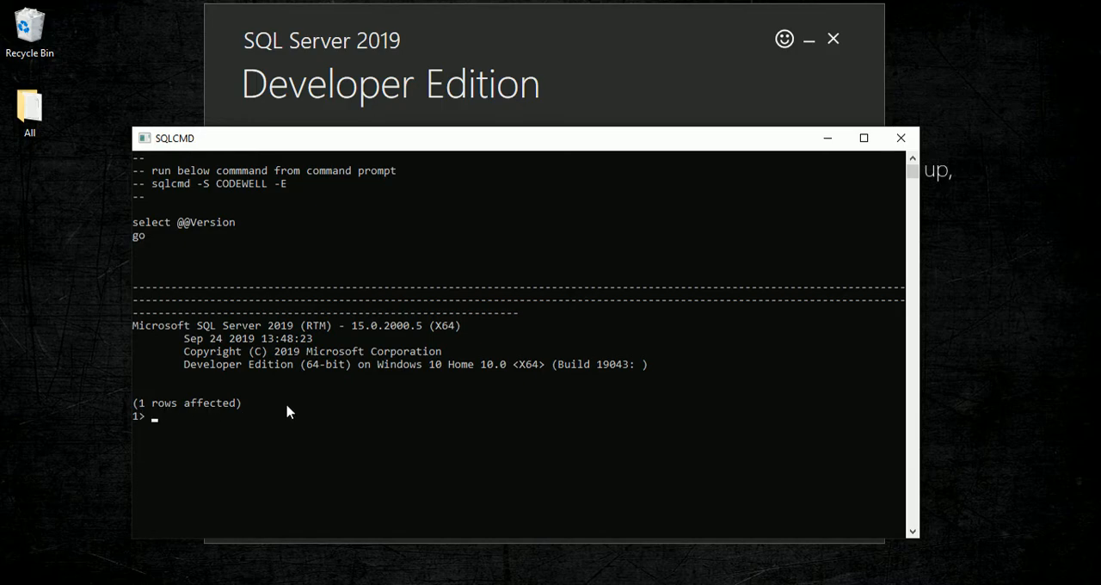
left_click(839, 144)
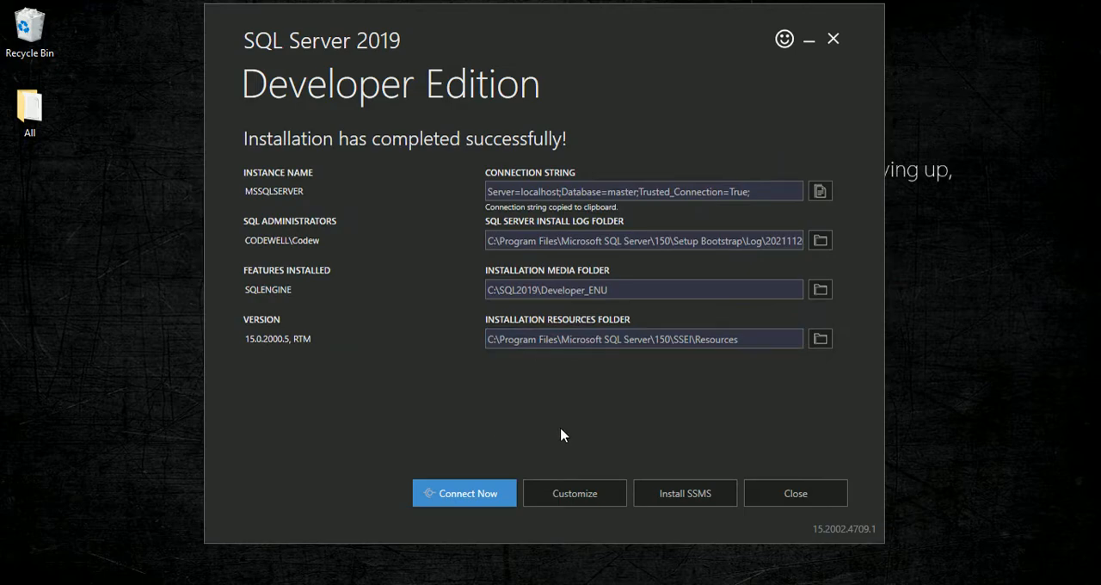
Open the SSMS download page from the installer and download SQL Server Management Studio 18.10.
left_click(687, 505)
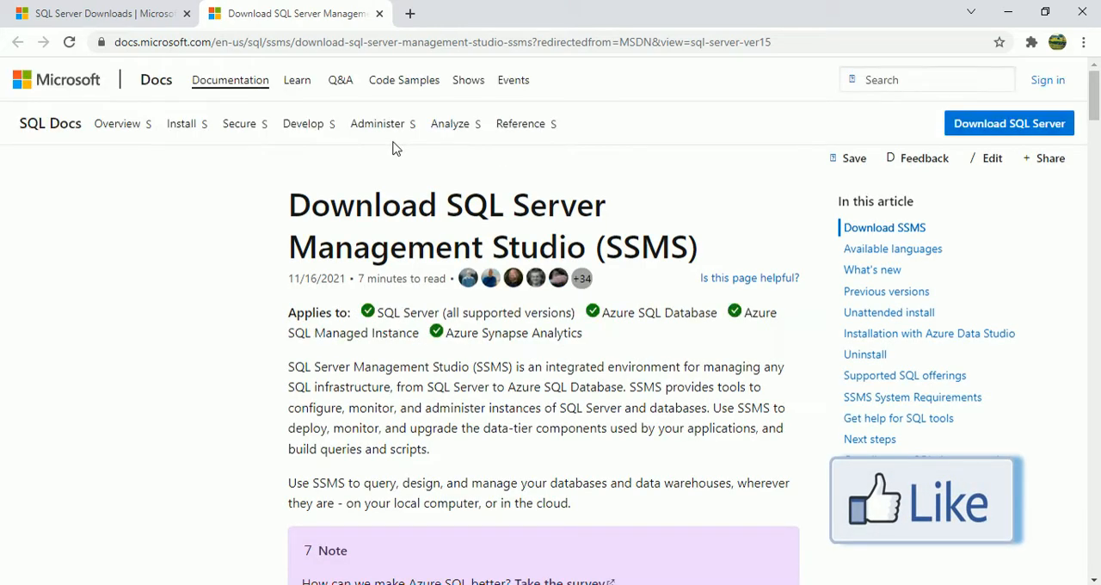
scroll(428, 331, "down", 1)
scroll(430, 328, "down", 2)
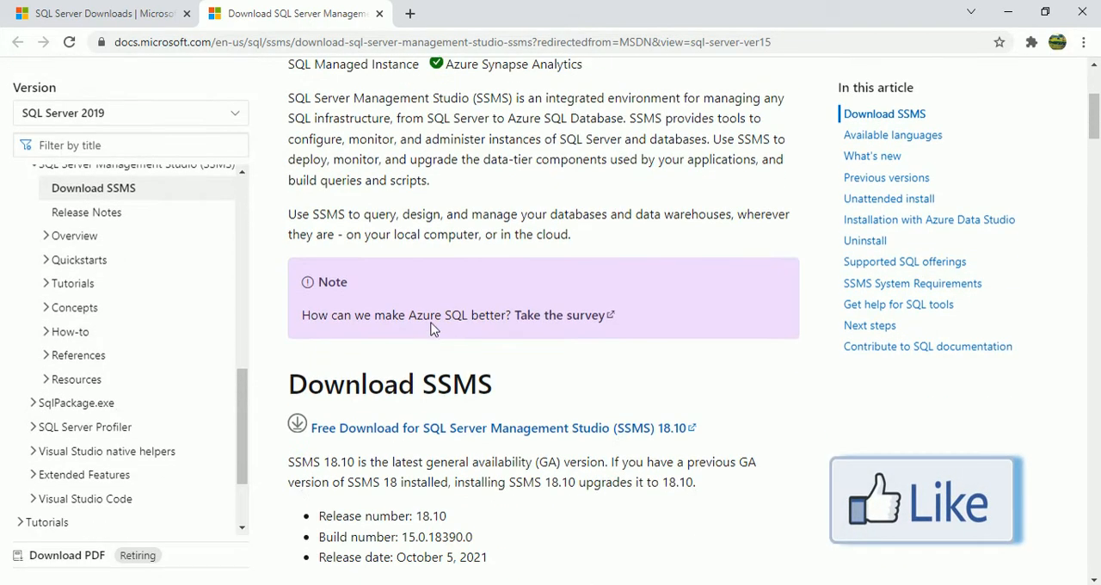
scroll(412, 325, "down", 1)
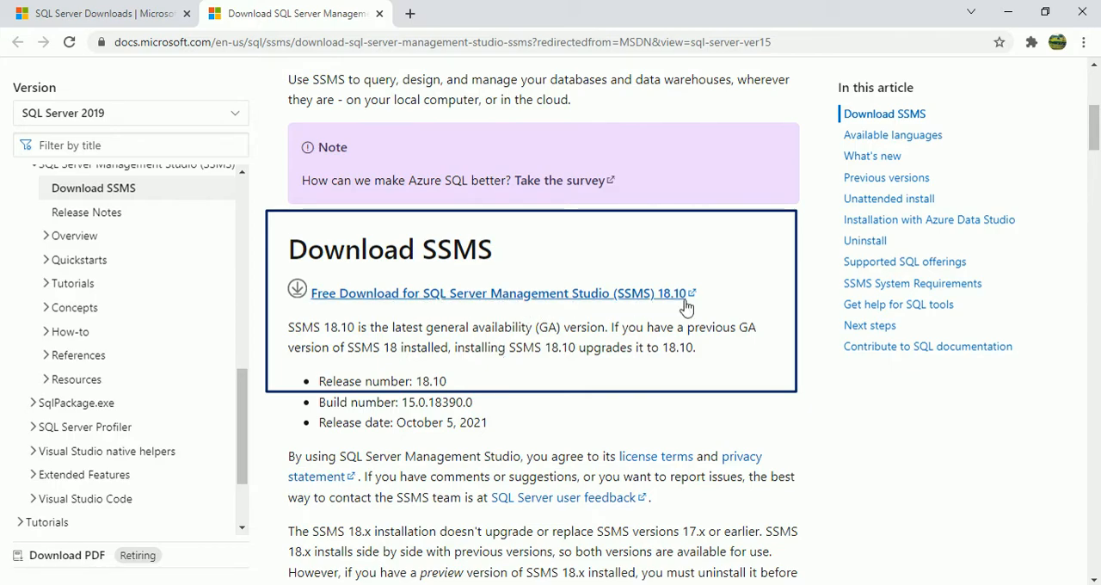
left_click(460, 294)
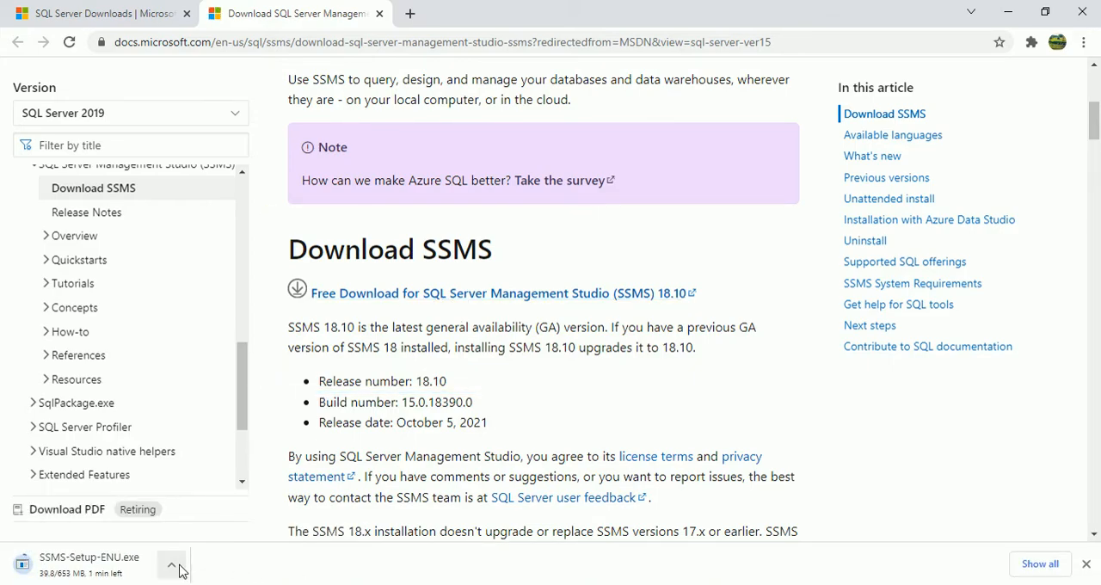
Show the downloaded SSMS-Setup-ENU.exe in its folder, maximize the folder window, and launch the setup file.
left_click(172, 565)
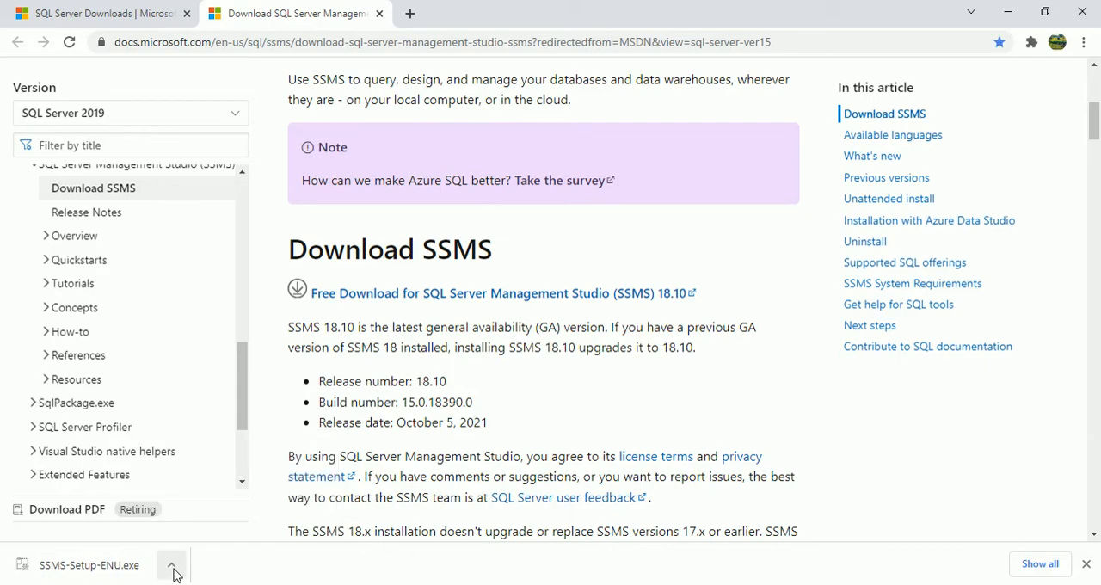
left_click(172, 565)
left_click(209, 511)
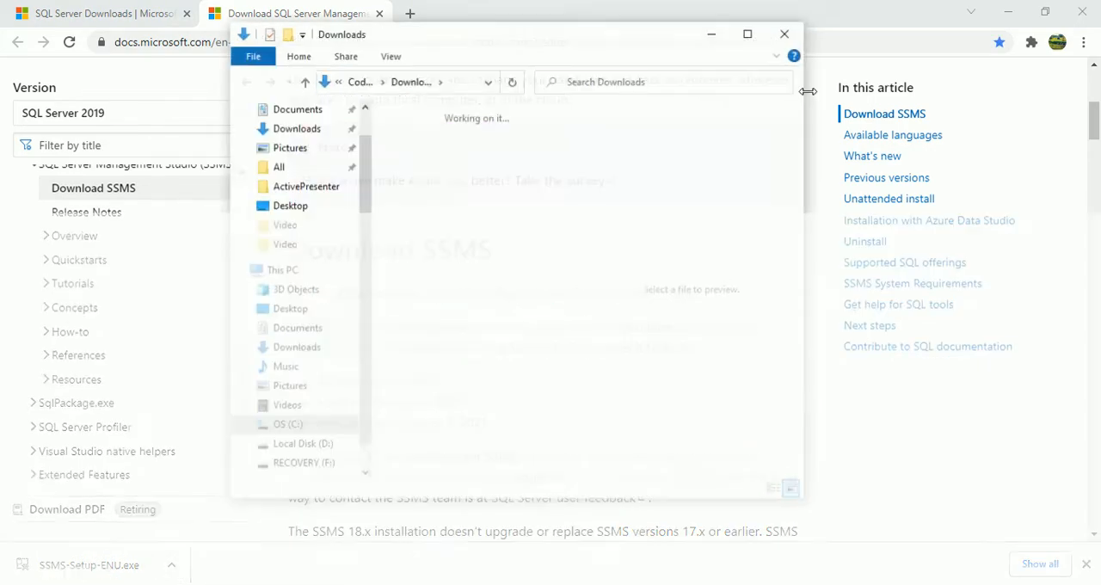
left_click(748, 35)
double_click(203, 146)
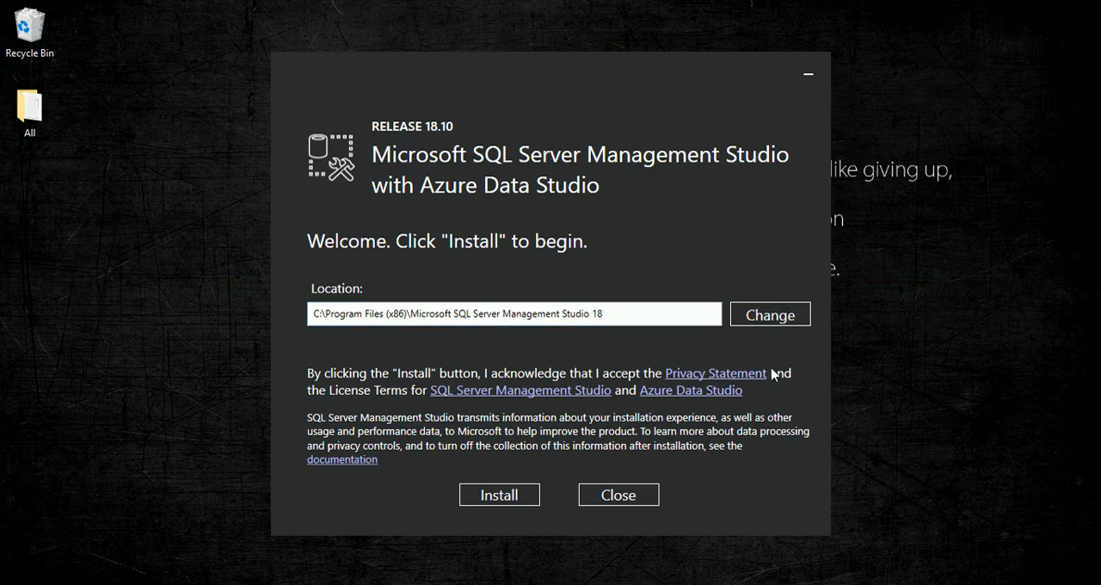
Install SQL Server Management Studio 18.10 to C:\Program Files (x86)\Microsoft SQL Server Management Studio 18 and close the setup.
left_click(635, 401)
left_click(500, 496)
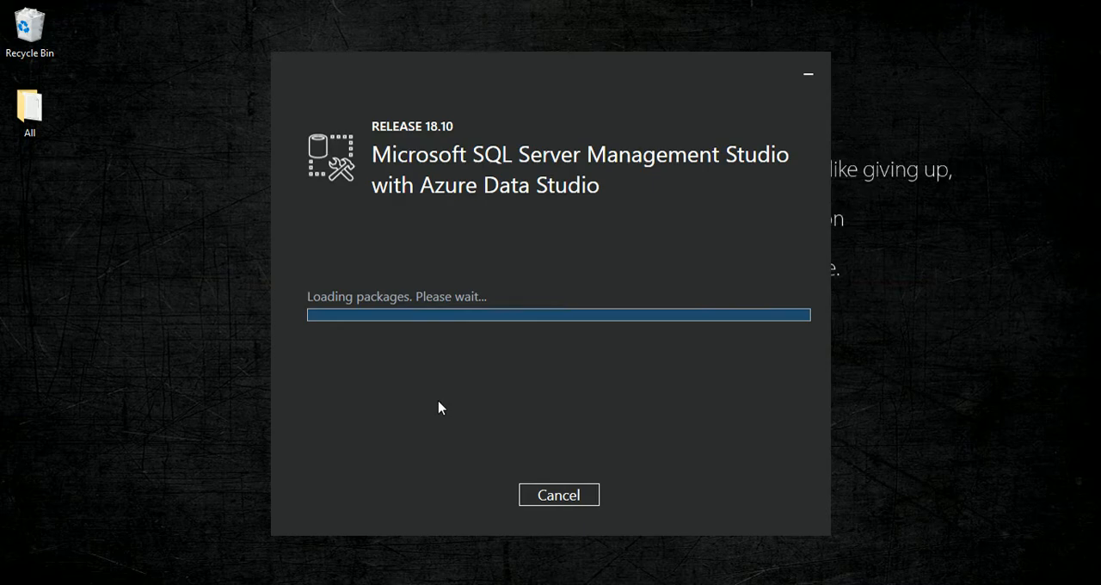
left_click(1005, 320)
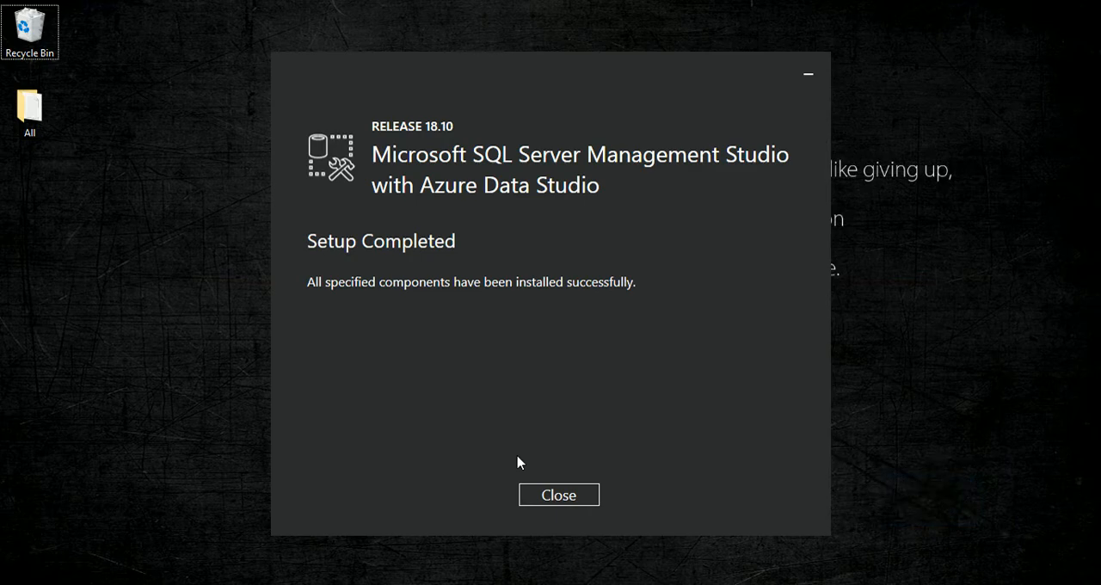
left_click(558, 494)
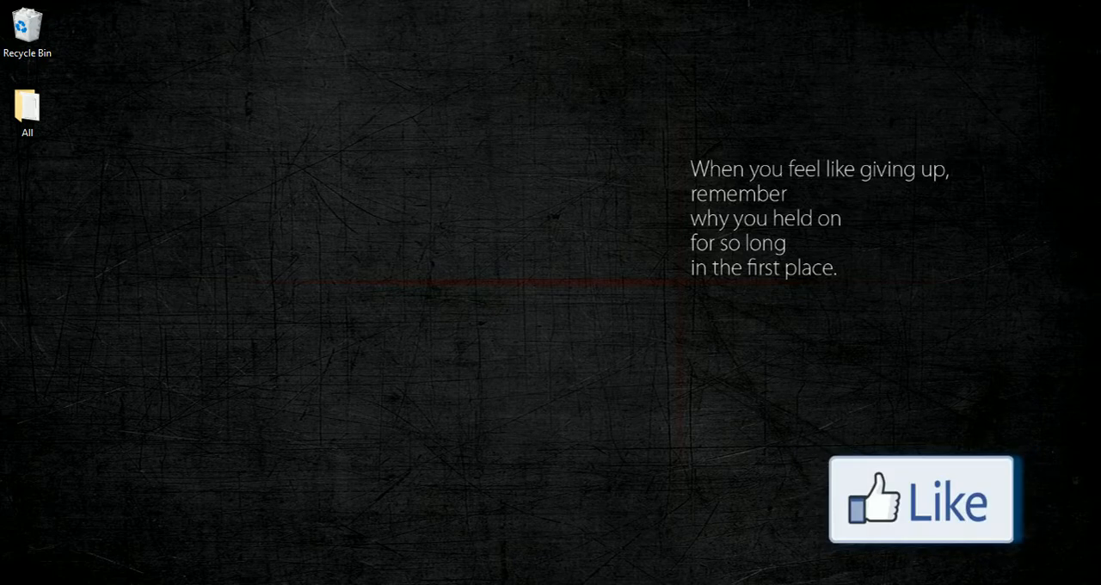
Search Windows for Microsoft SQL Server Management Studio 18 and open it.
left_click(53, 584)
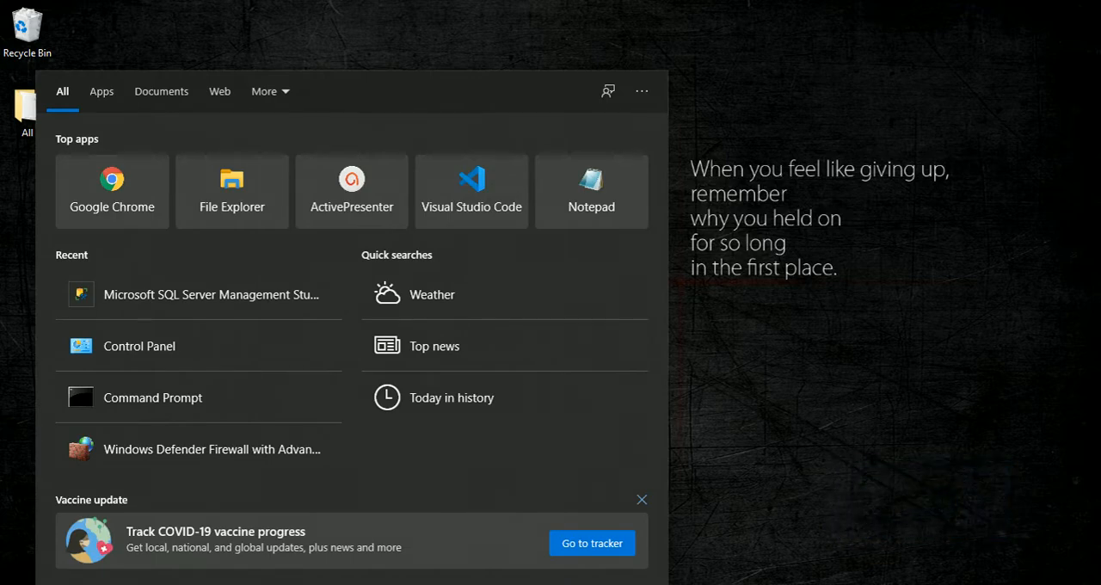
type("m")
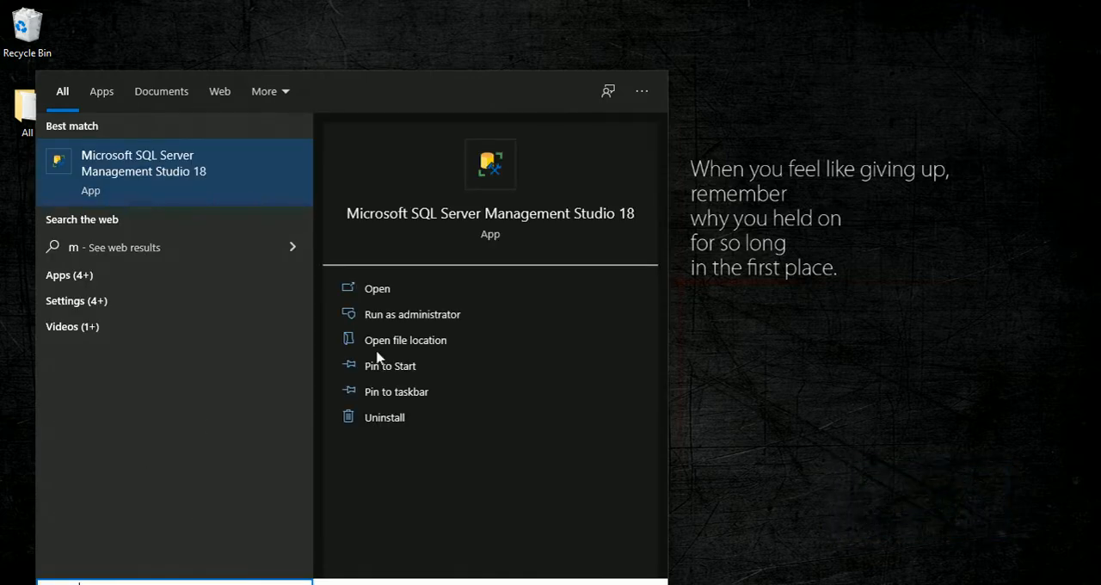
left_click(199, 172)
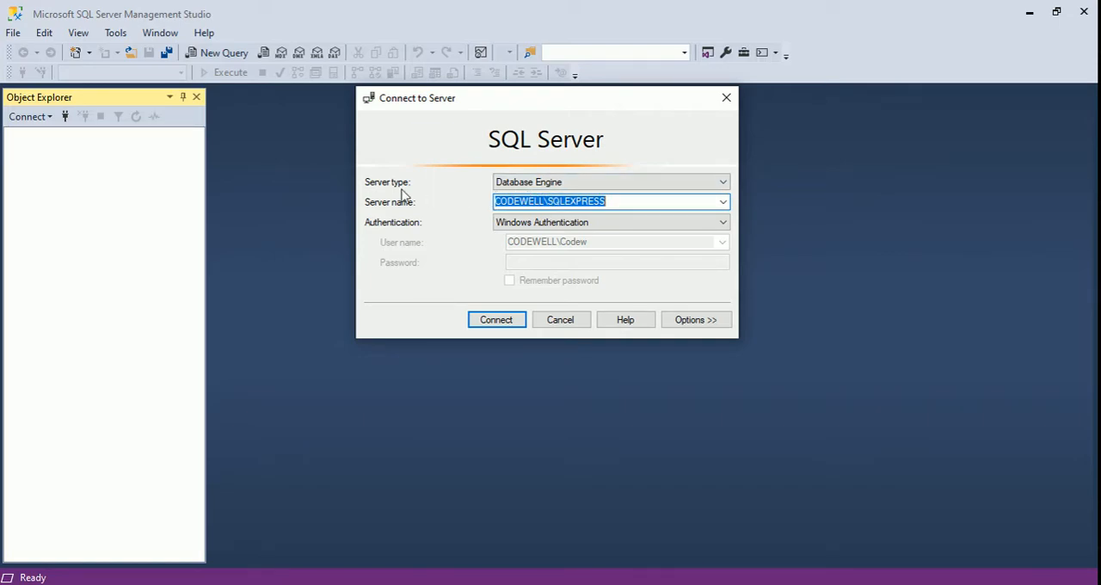
Examine the server type, server name and authentication settings for the connection.
left_click(541, 182)
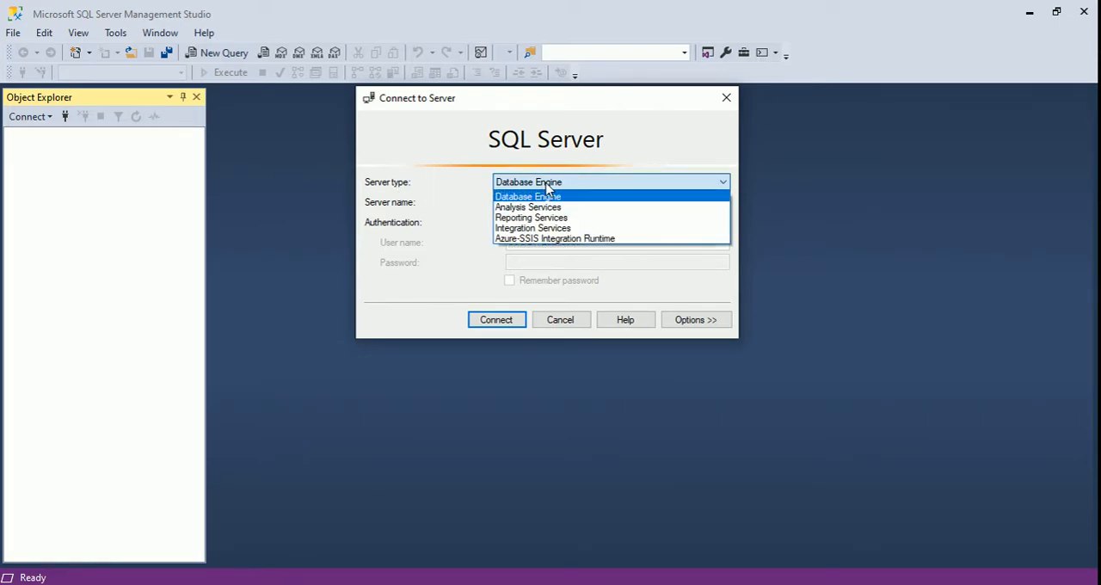
left_click(545, 189)
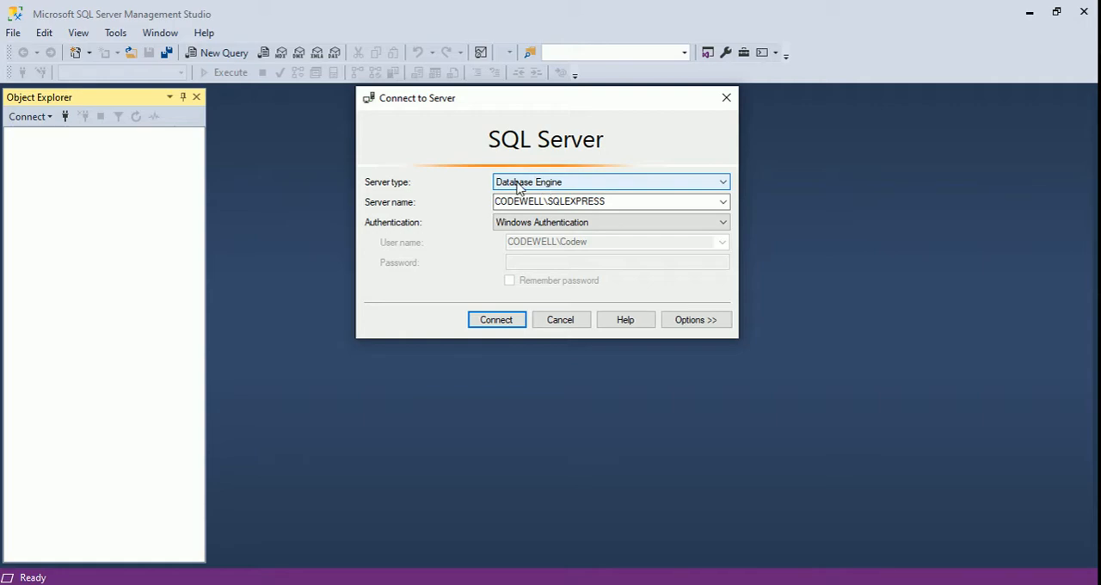
left_click(535, 185)
left_click(533, 188)
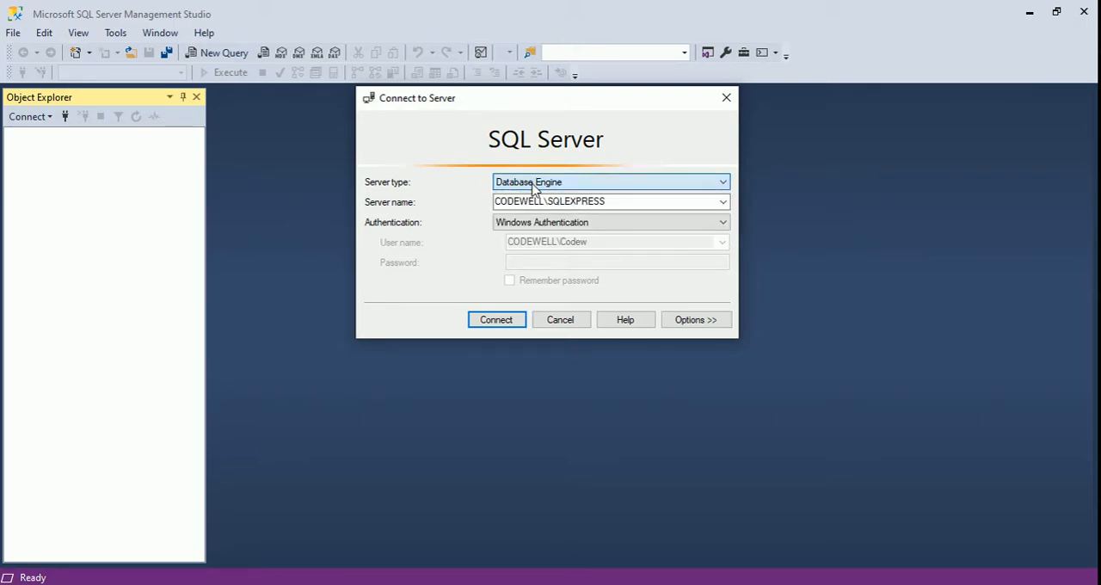
left_click(539, 201)
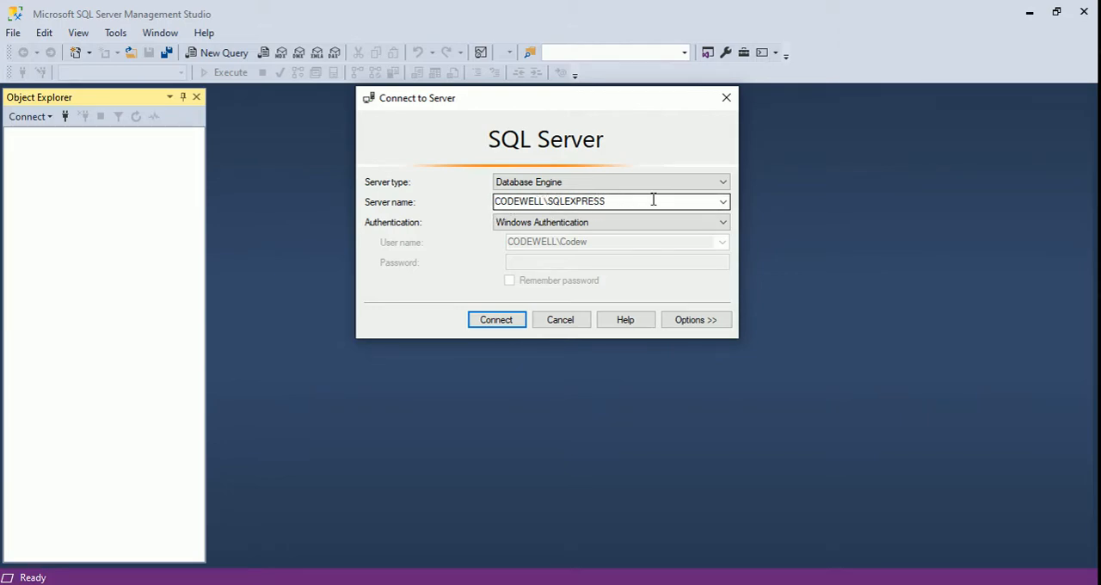
left_click(521, 225)
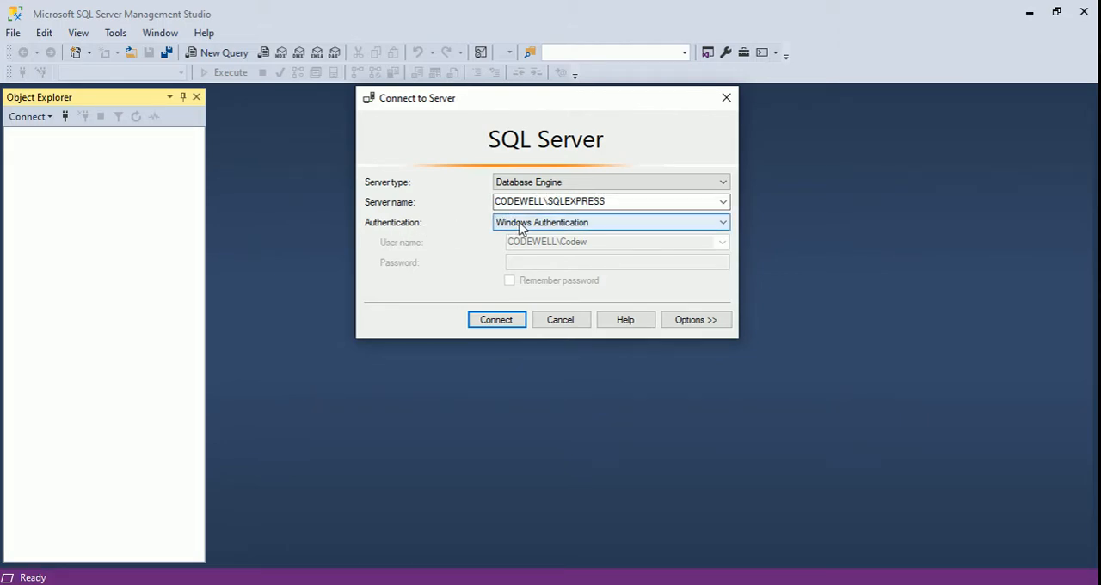
left_click(520, 233)
key("shift+Tab")
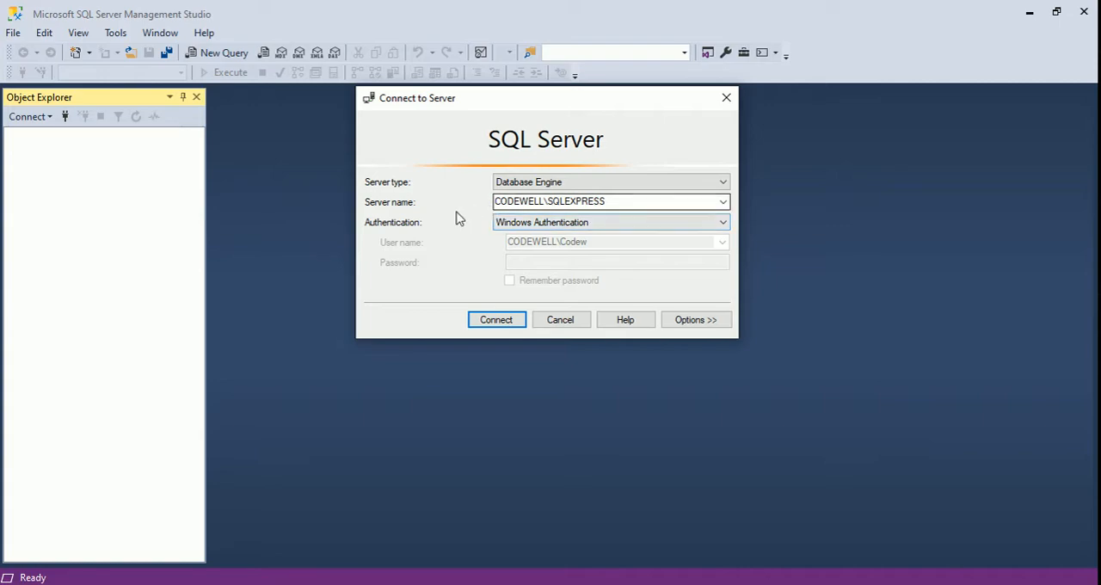
Browse the local database engine servers, choose CODEWELL, and connect to it with Windows Authentication.
left_click(723, 203)
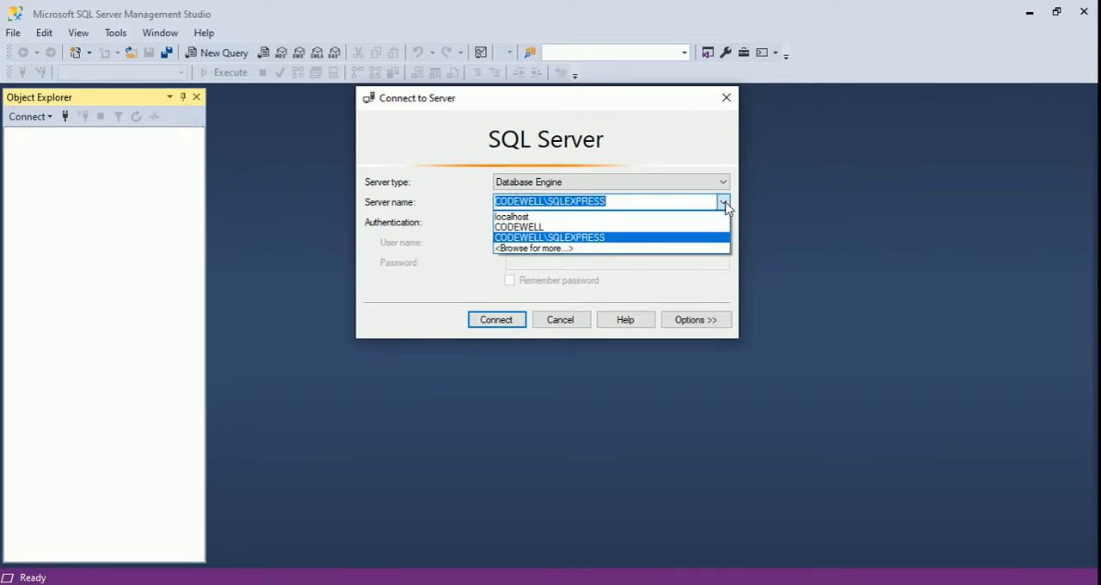
left_click(540, 248)
left_click(428, 138)
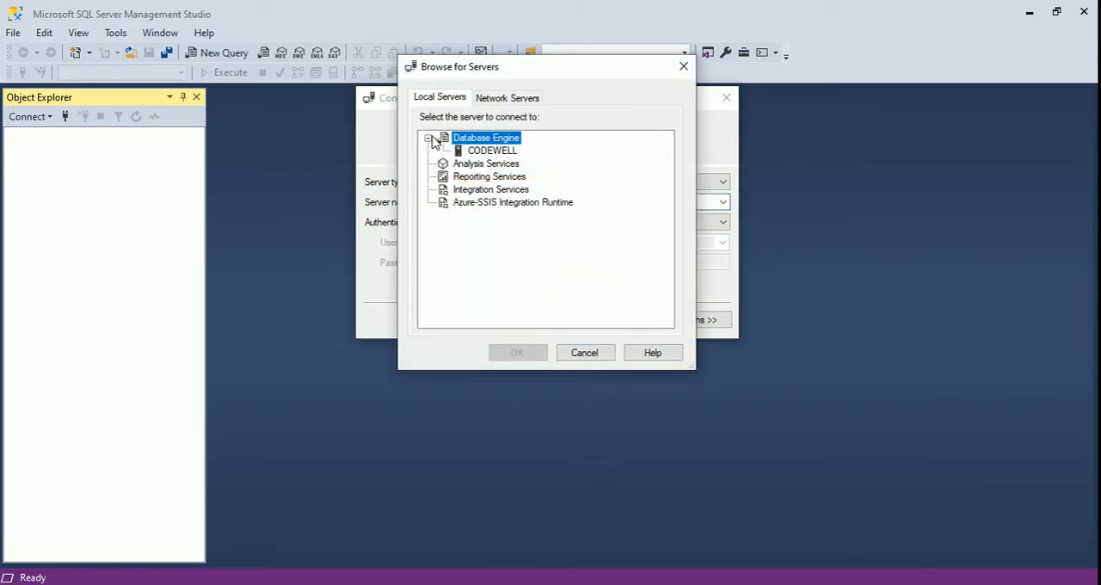
left_click(493, 153)
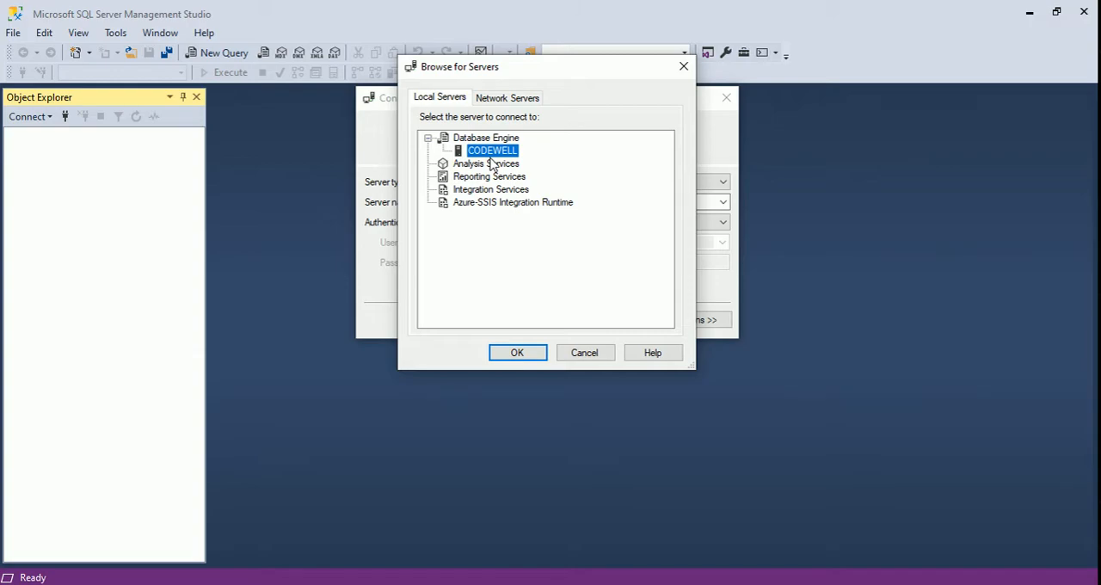
left_click(523, 355)
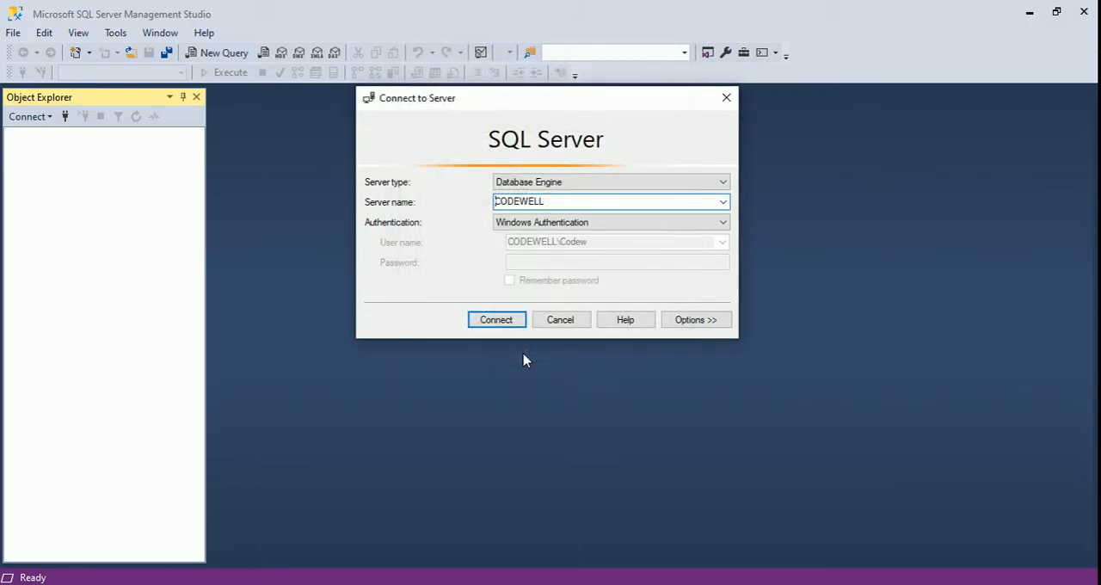
left_click(501, 319)
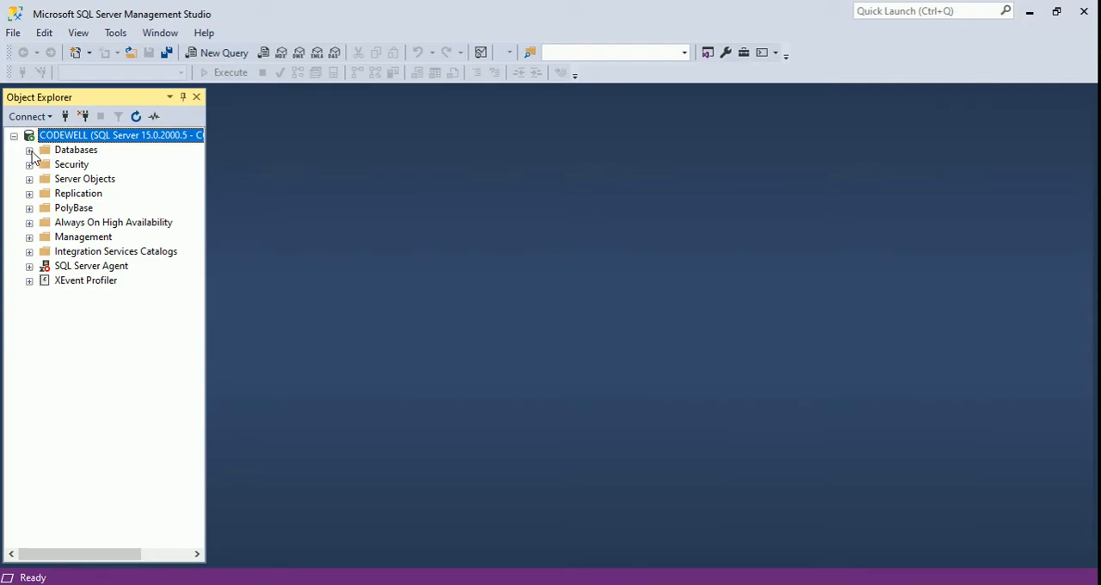
Expand the CODEWELL server's system databases down to the tables of the master database.
left_click(30, 151)
left_click(44, 165)
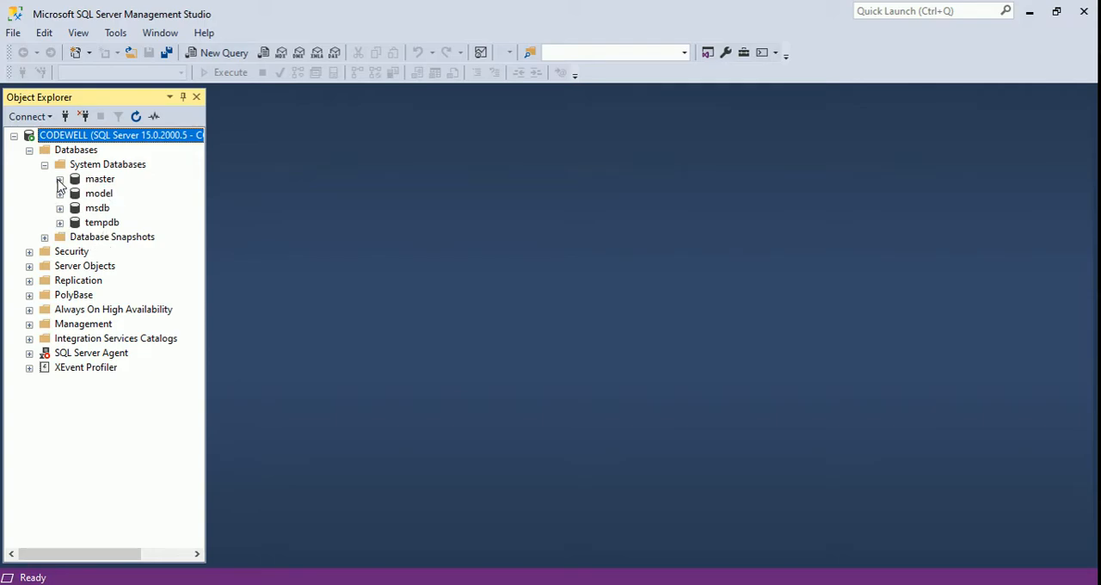
left_click(60, 179)
left_click(76, 195)
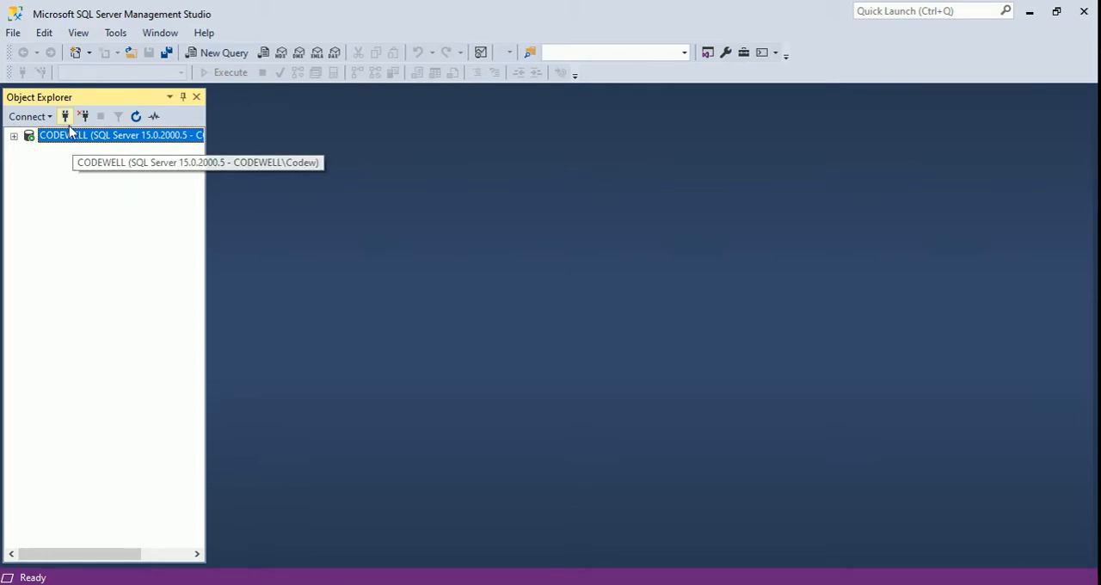
Connect to a second database engine with localhost as the server name and Windows Authentication.
left_click(65, 117)
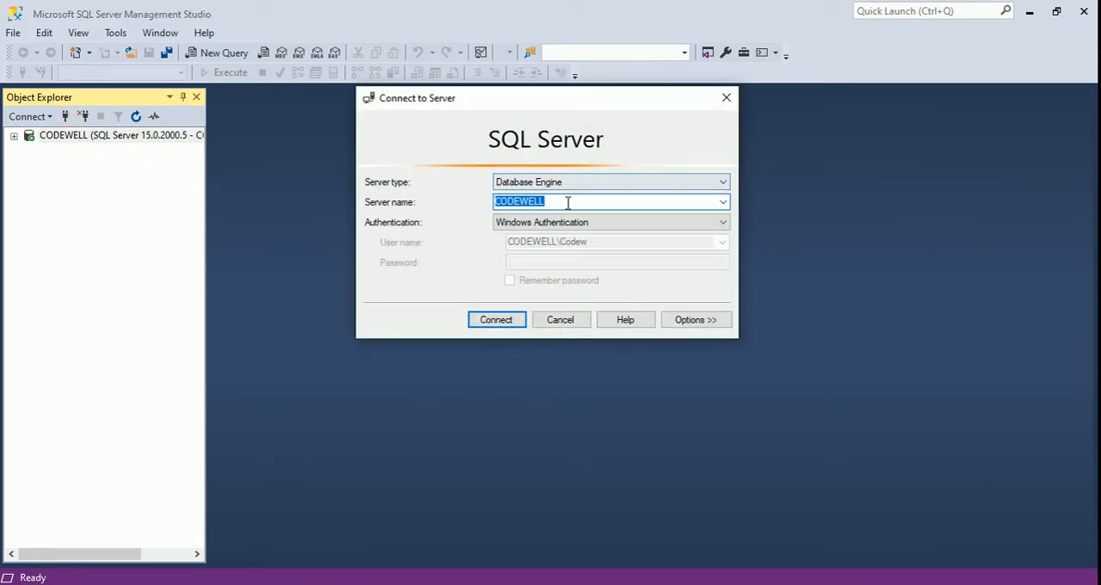
key("BackSpace")
type("localhost")
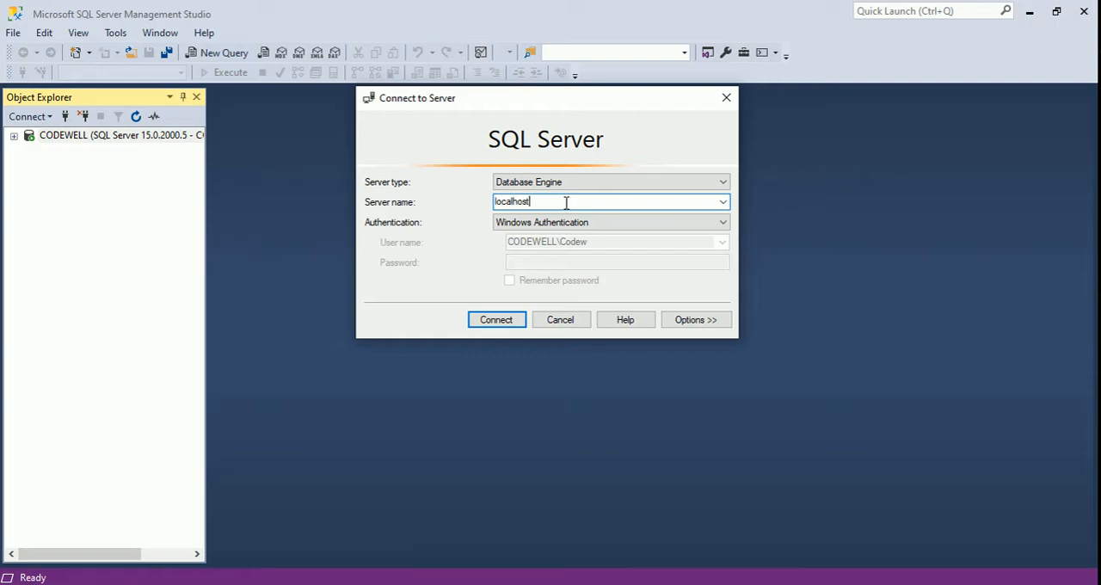
left_click(508, 323)
Switch to Notepad, highlight the localhost part of the connection string in SQL.txt, and close the file.
key("alt+Tab")
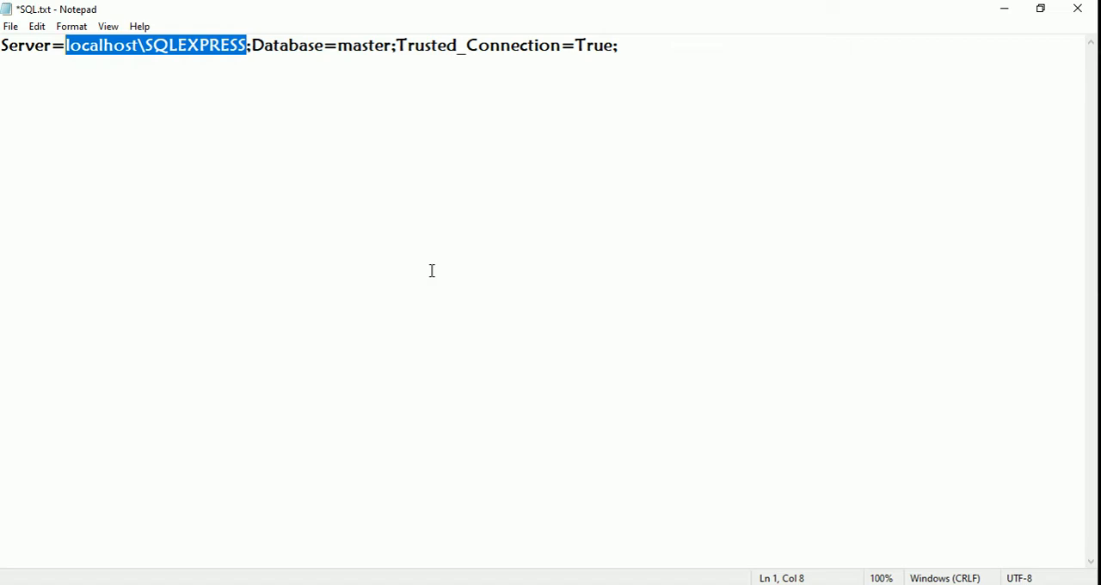
left_click(104, 74)
left_click_drag(68, 48, 145, 49)
left_click(1077, 9)
left_click(551, 312)
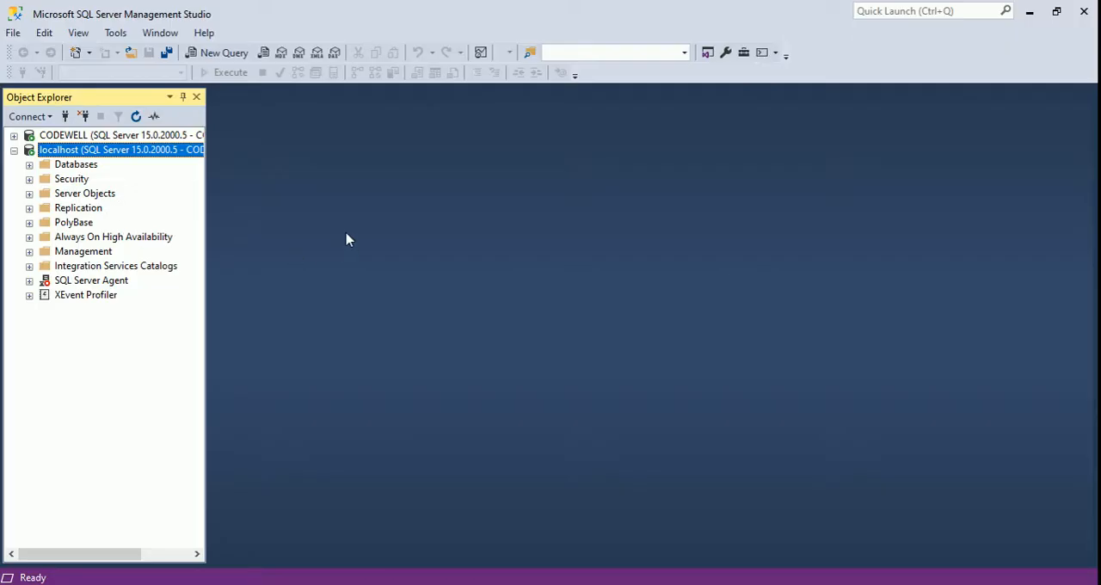
Collapse the localhost server and disconnect both the localhost and CODEWELL servers.
left_click(13, 151)
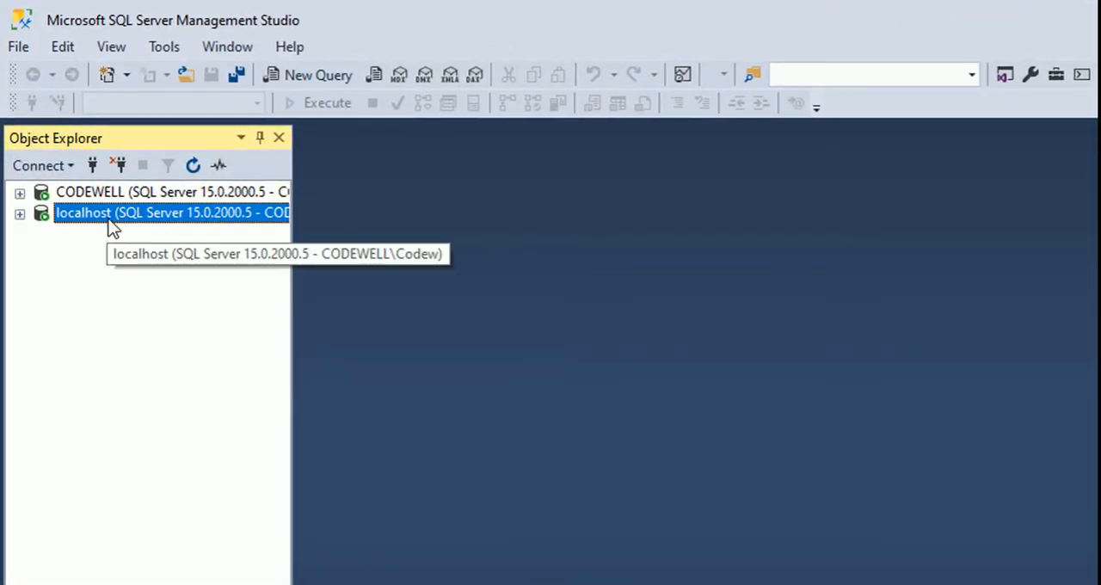
right_click(112, 225)
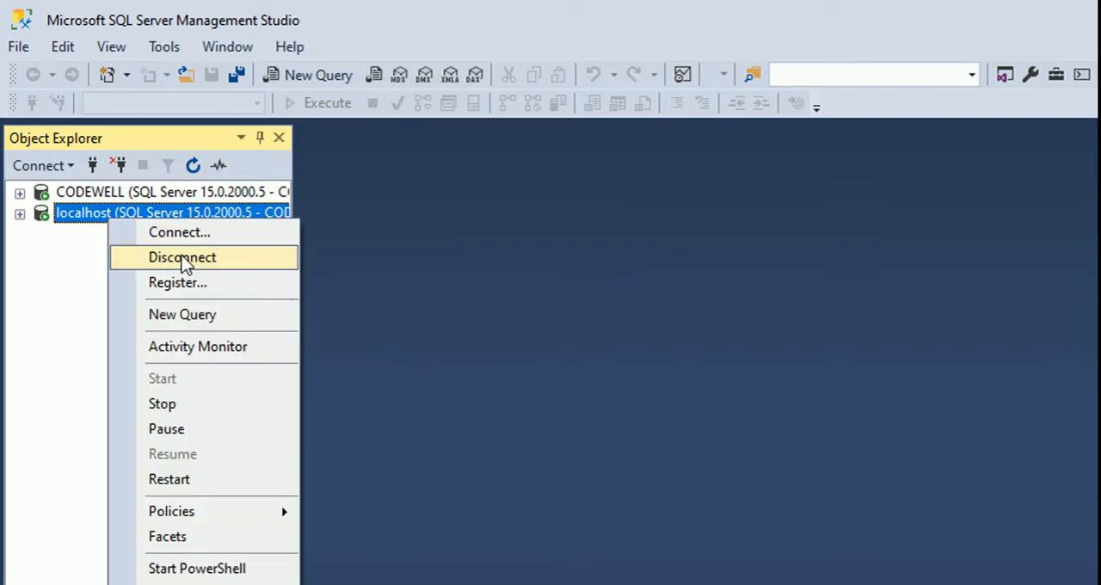
left_click(183, 258)
right_click(146, 197)
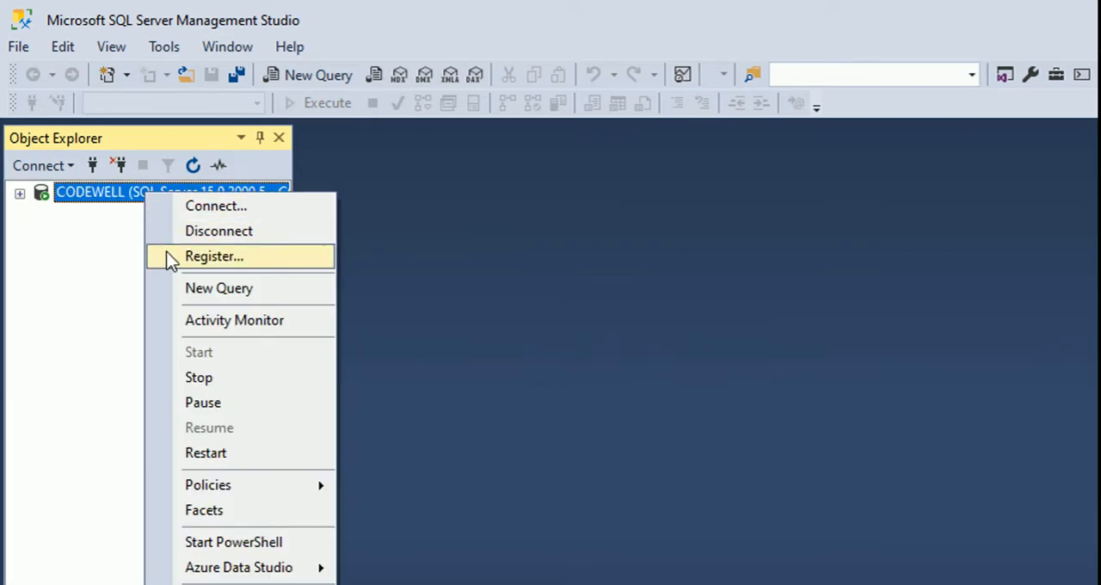
left_click(201, 237)
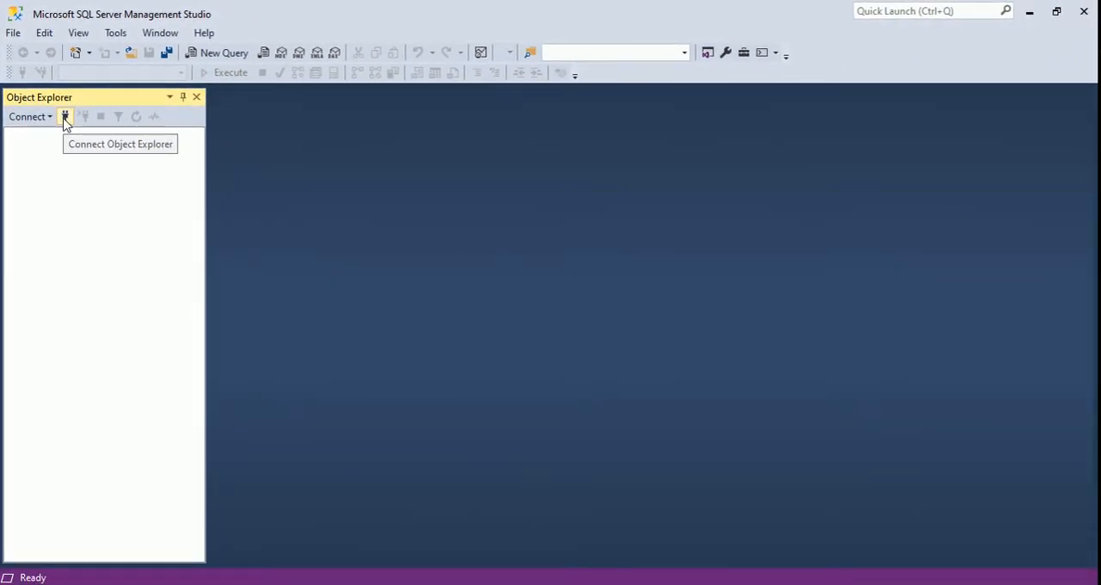
Reconnect to the localhost database engine and open a new query on the master database.
left_click(64, 118)
left_click(499, 318)
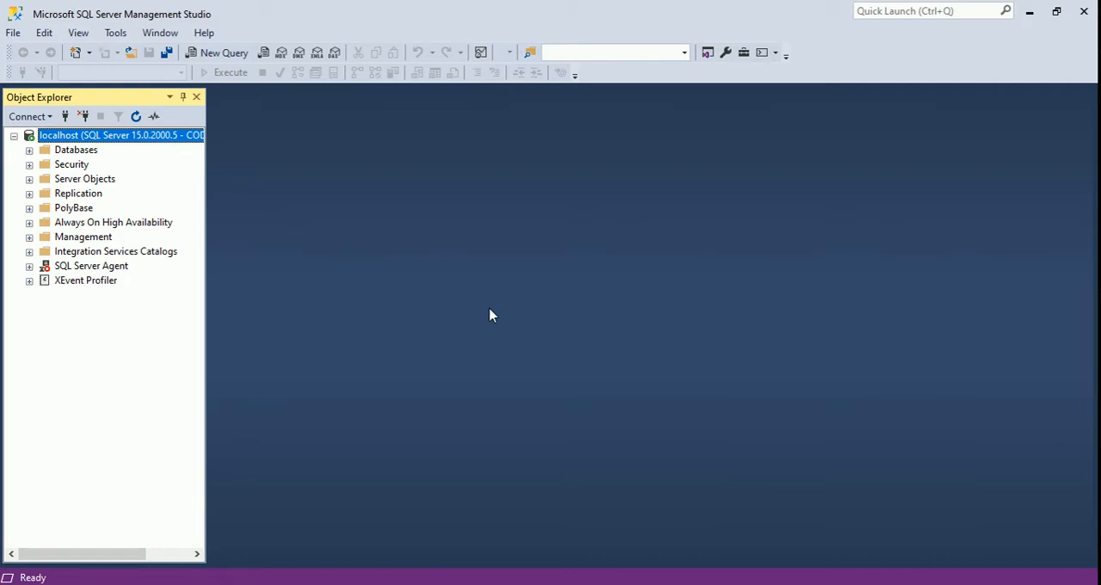
left_click(210, 53)
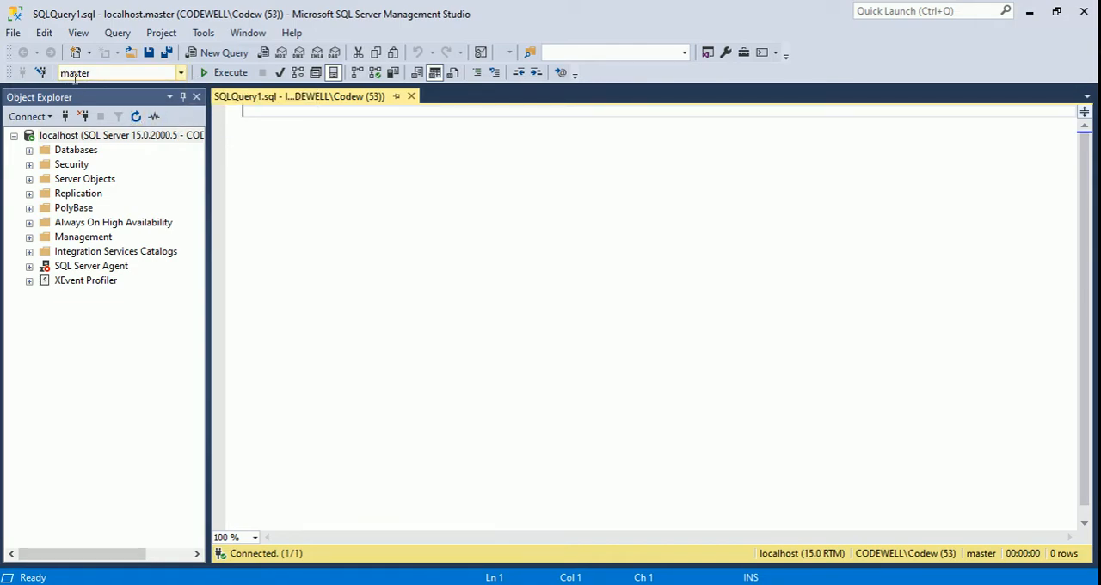
left_click(183, 74)
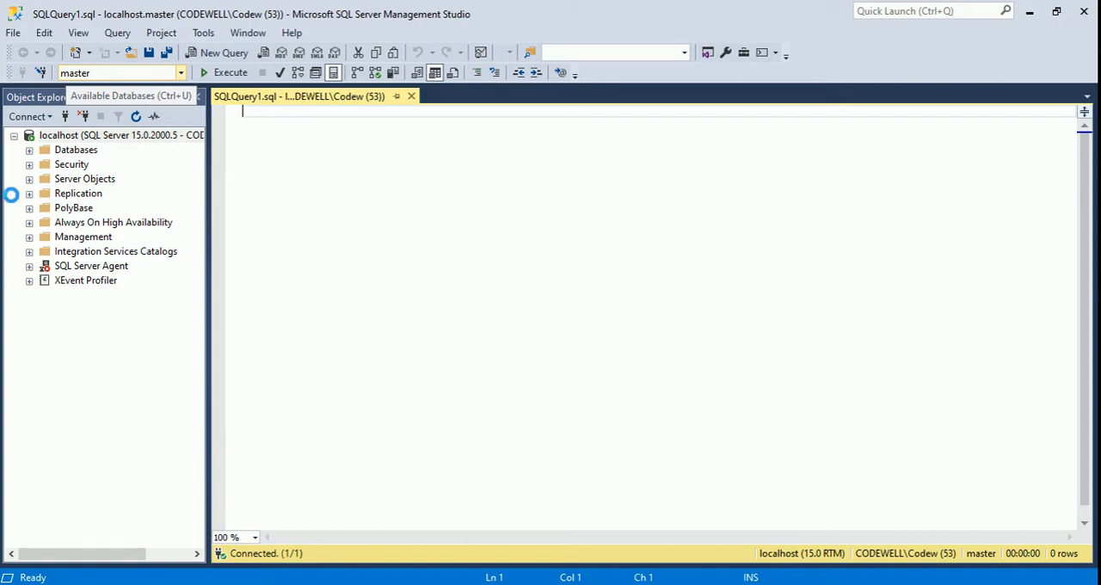
left_click(296, 182)
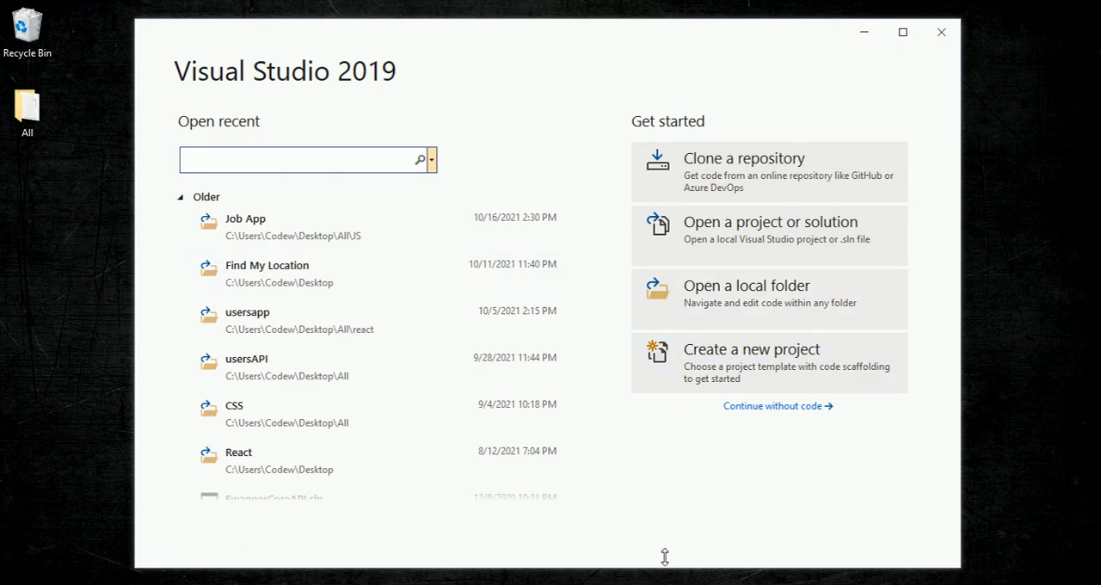
Continue into Visual Studio 2019 without code and open Server Explorer to check the machine listed under Servers.
left_click(793, 407)
left_click(105, 15)
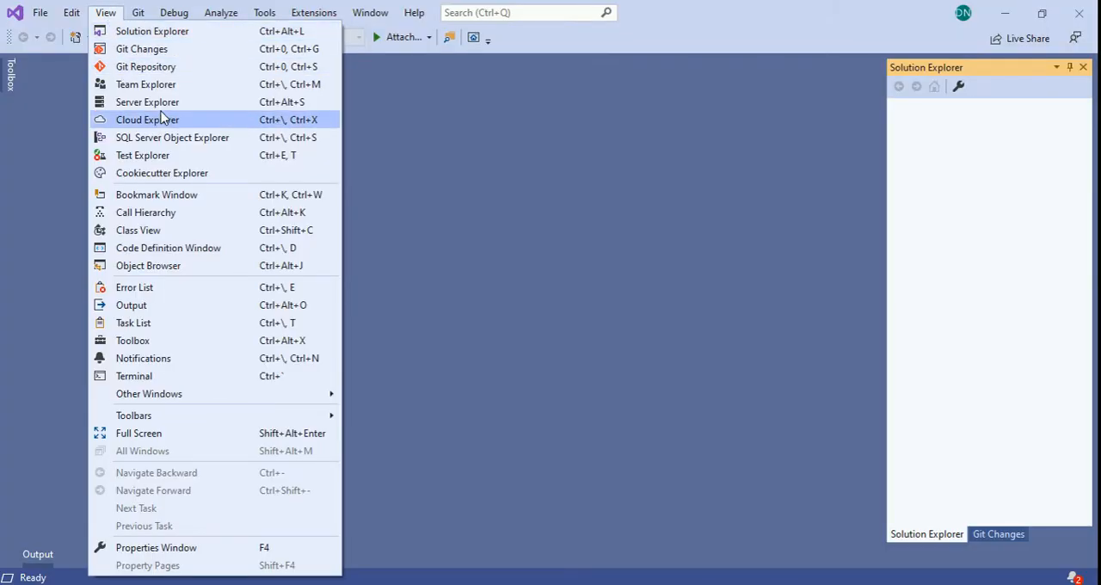
left_click(167, 103)
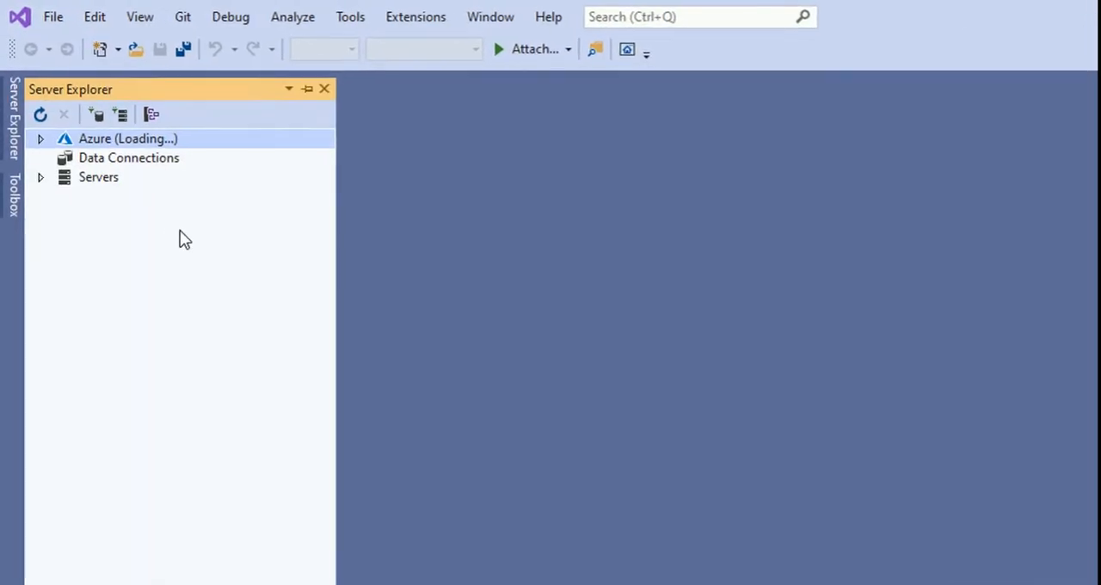
left_click(42, 182)
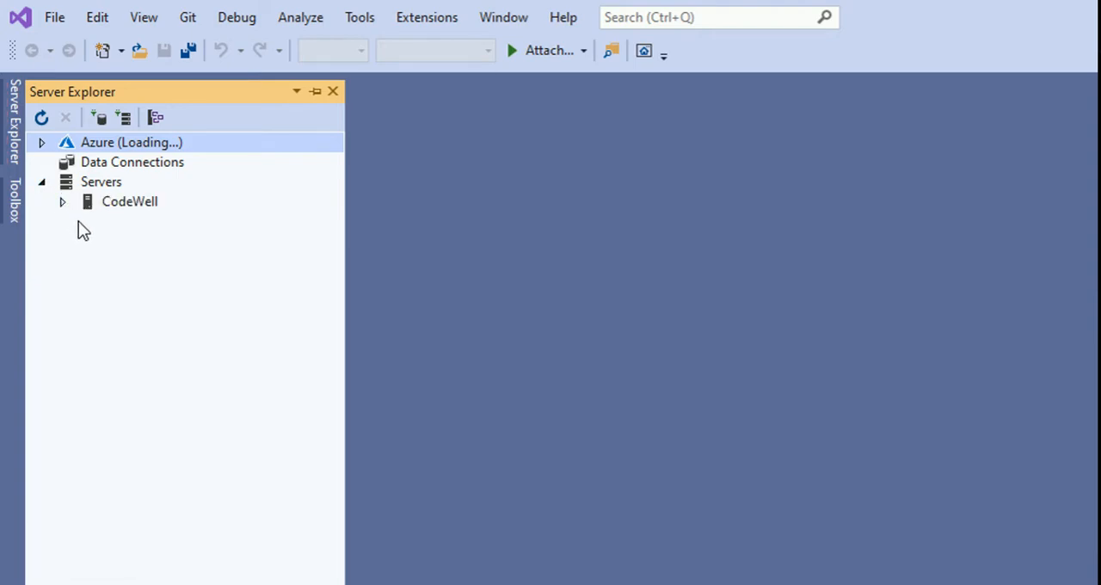
left_click(42, 182)
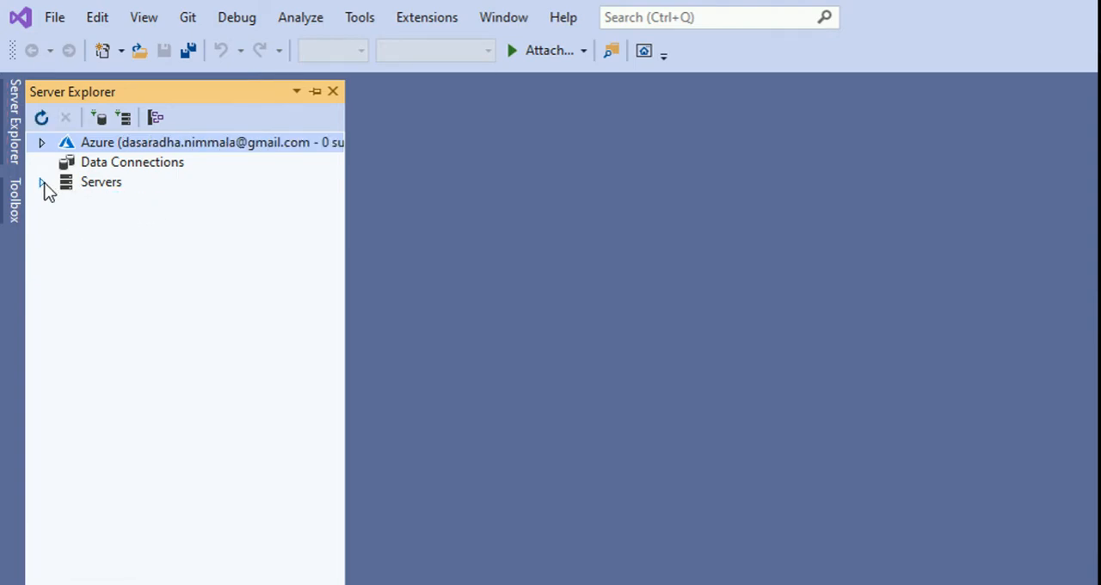
Start a new database connection using Microsoft SQL Server and the .NET Framework Data Provider for SQL Server.
left_click(100, 118)
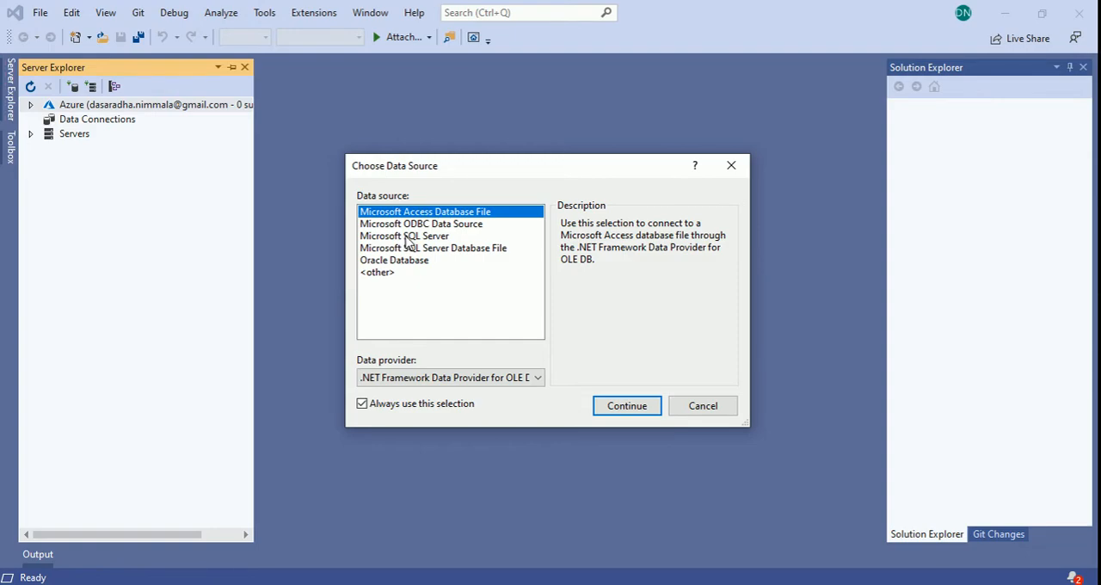
left_click(407, 237)
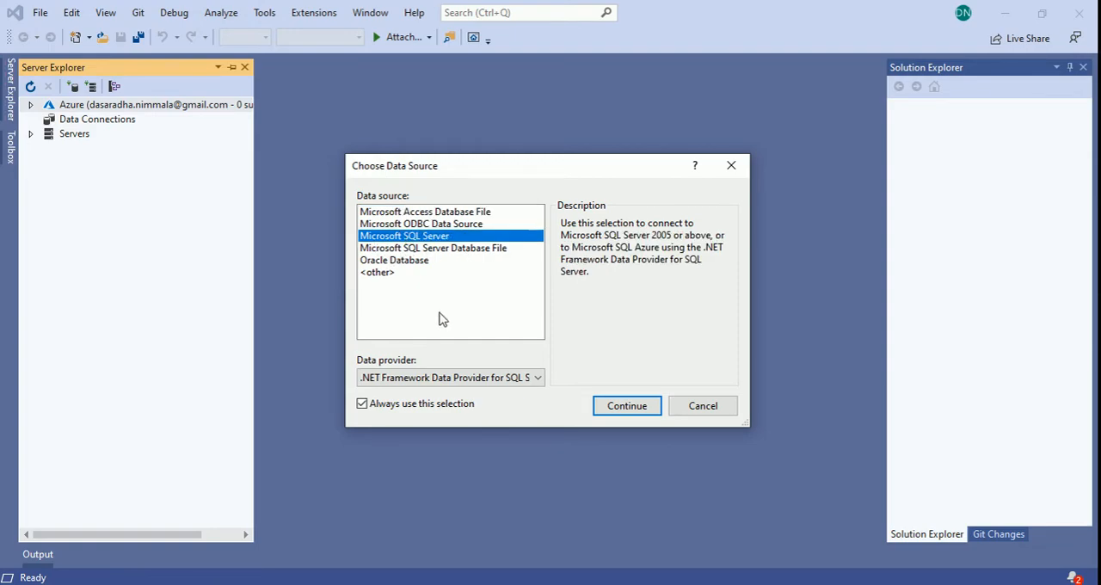
left_click(531, 381)
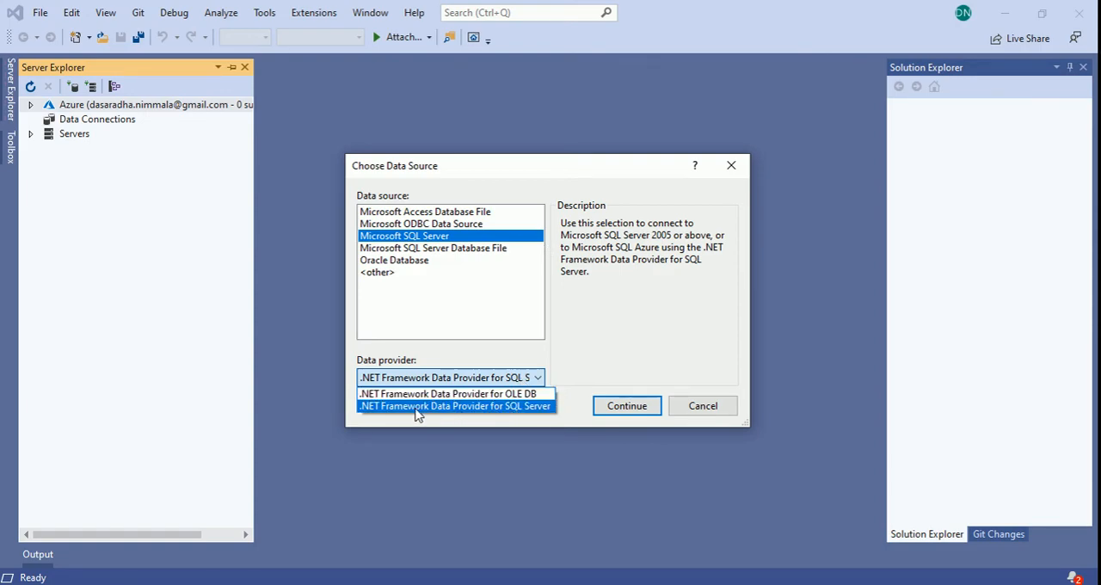
left_click(447, 406)
left_click(609, 405)
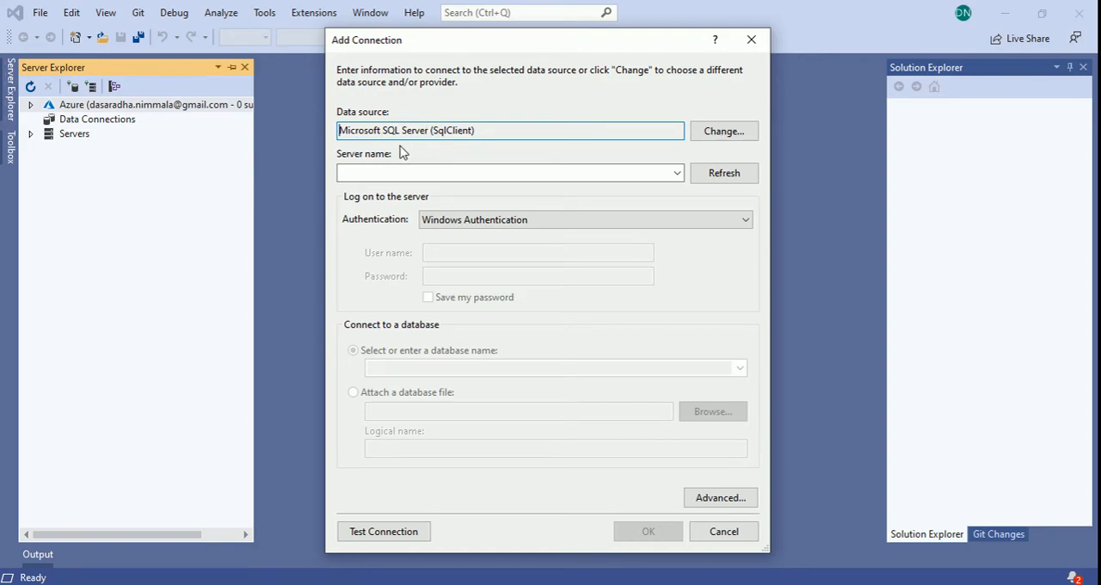
Point the new connection at the CODEWELL server with Windows Authentication and choose the master database.
left_click(449, 172)
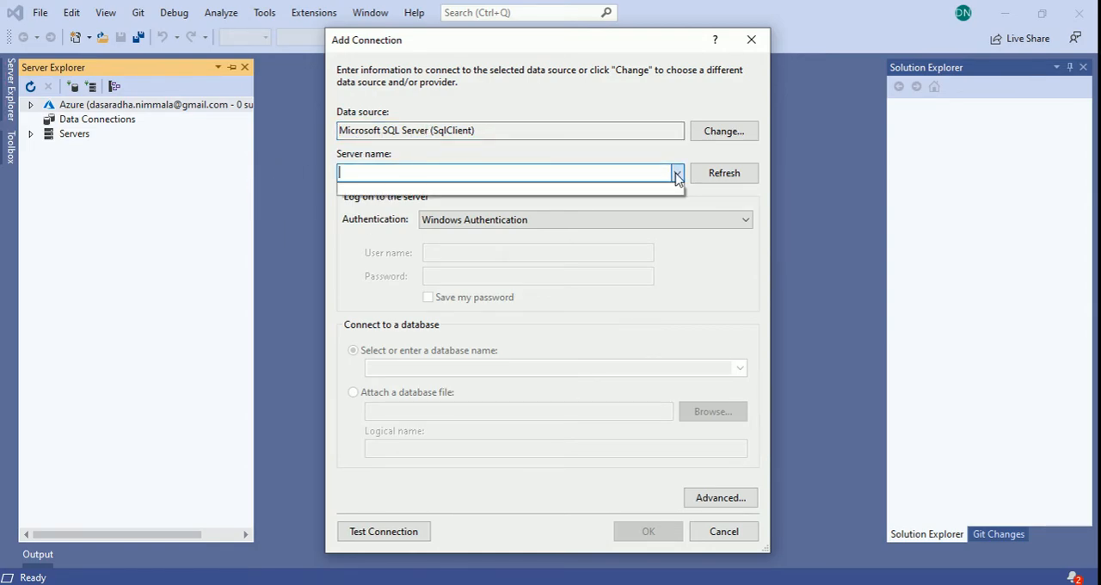
left_click(676, 174)
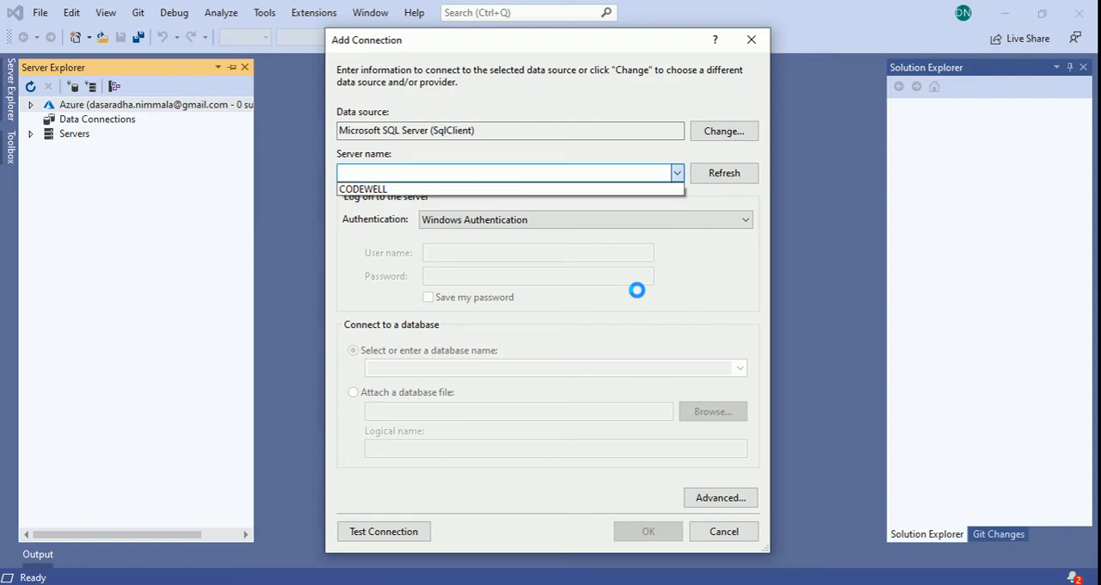
left_click(365, 189)
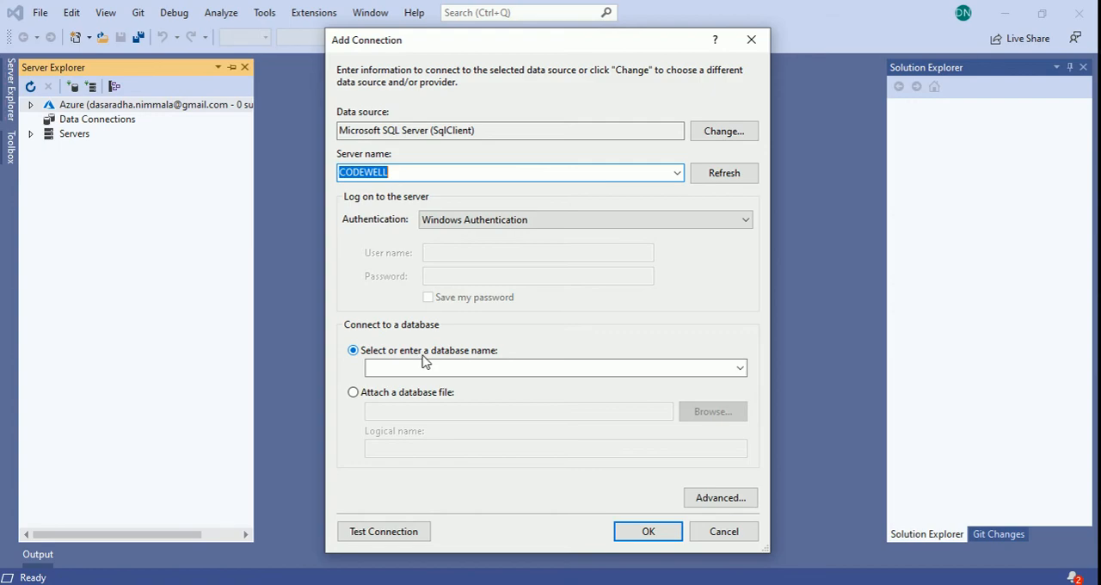
left_click(742, 368)
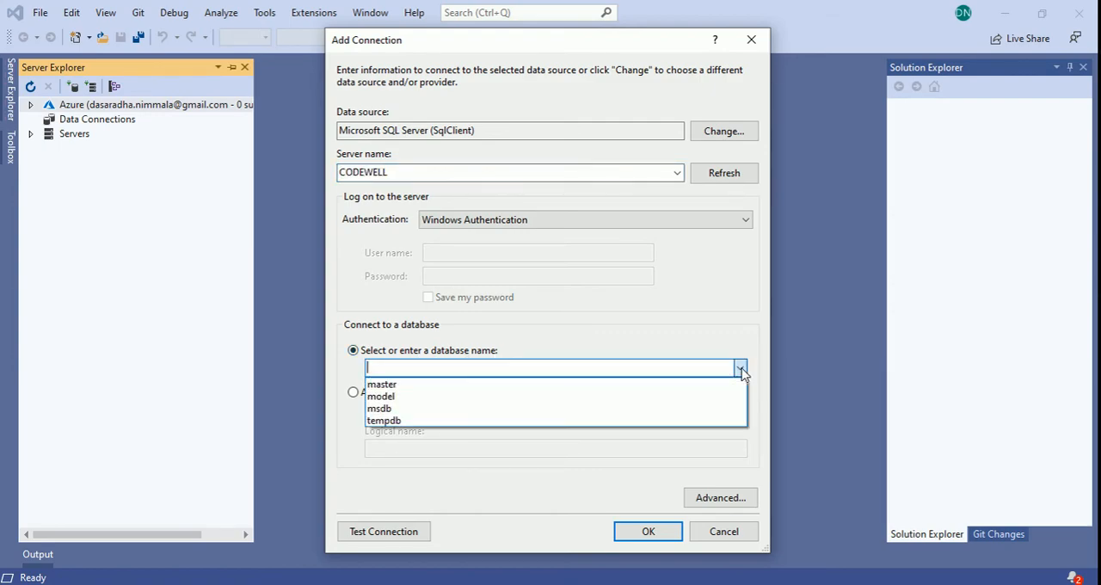
left_click(403, 384)
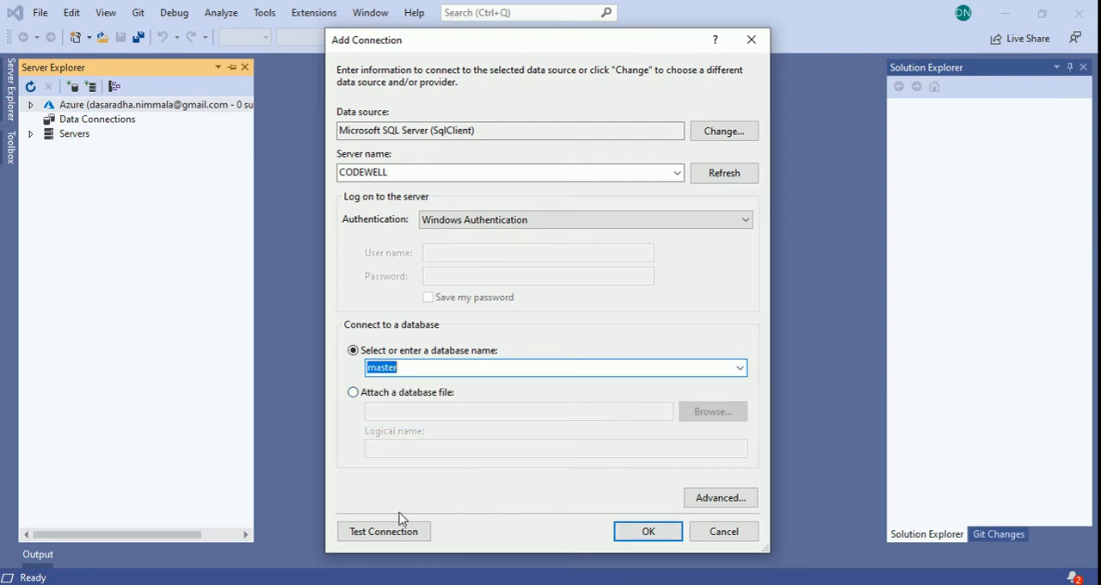
Test the connection to the master database and add it to the data connections.
left_click(377, 533)
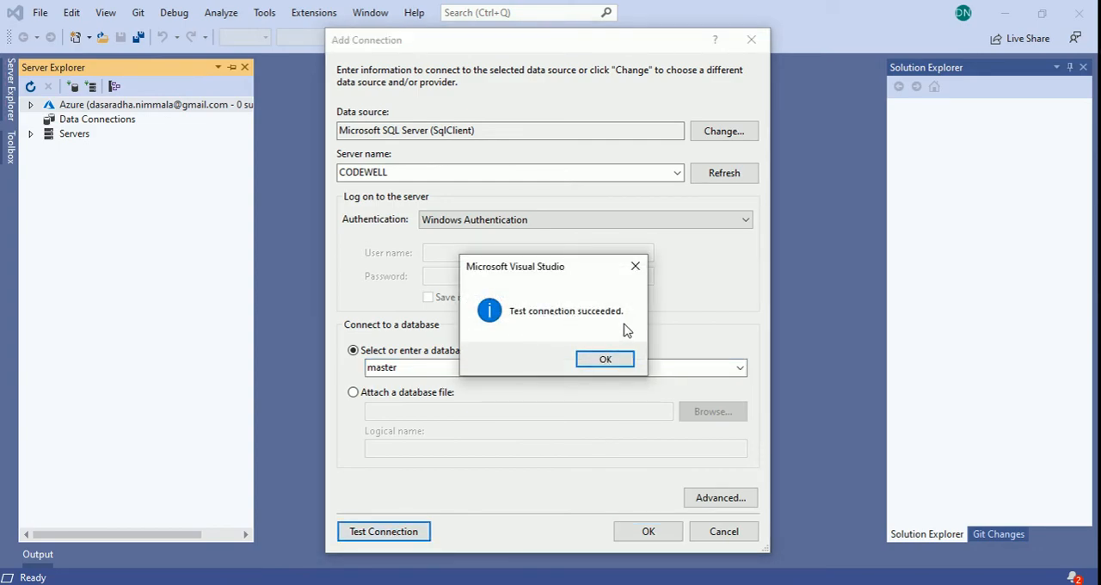
left_click(604, 361)
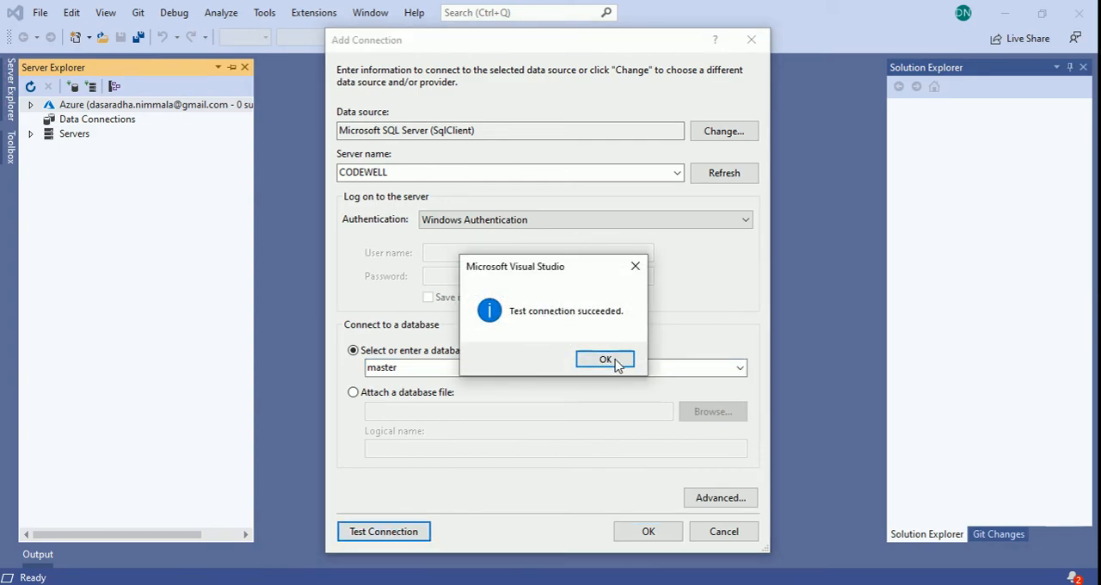
left_click(645, 533)
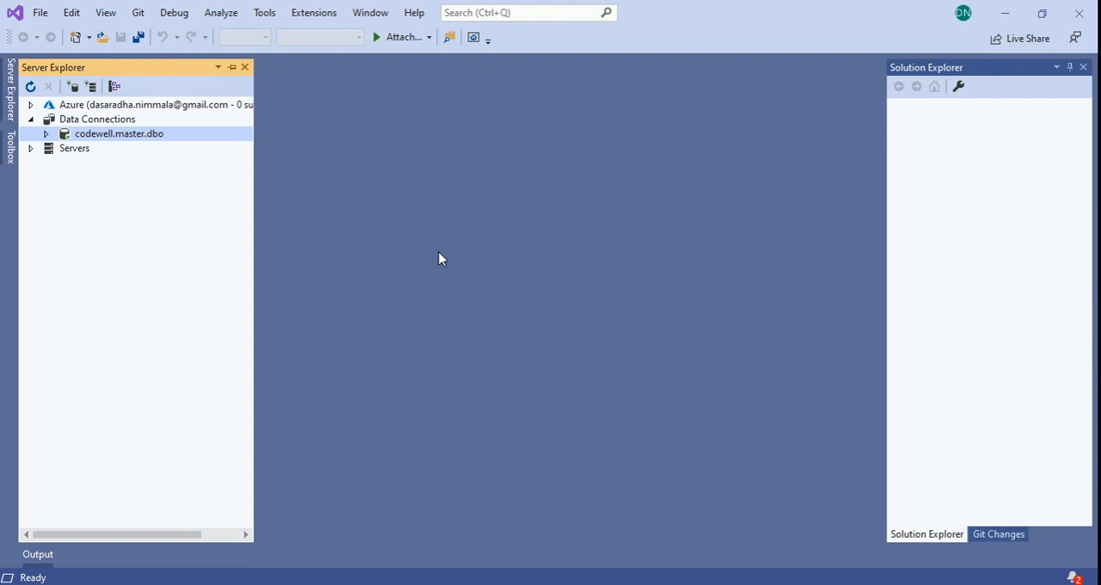
Expand the codewell.master.dbo data connection to view its database object folders, including Tables.
left_click(45, 133)
left_click(61, 148)
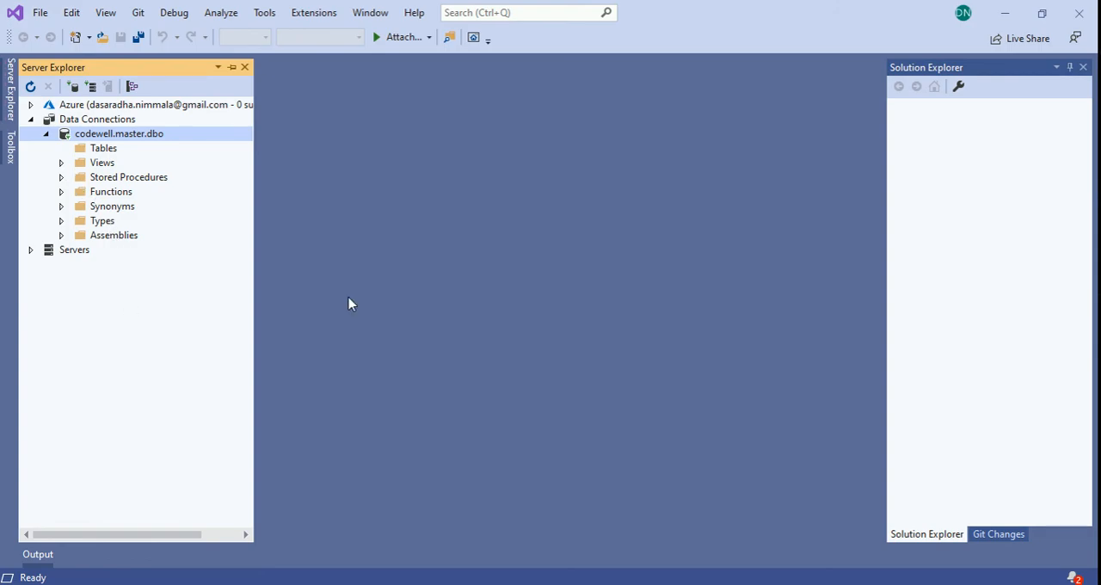